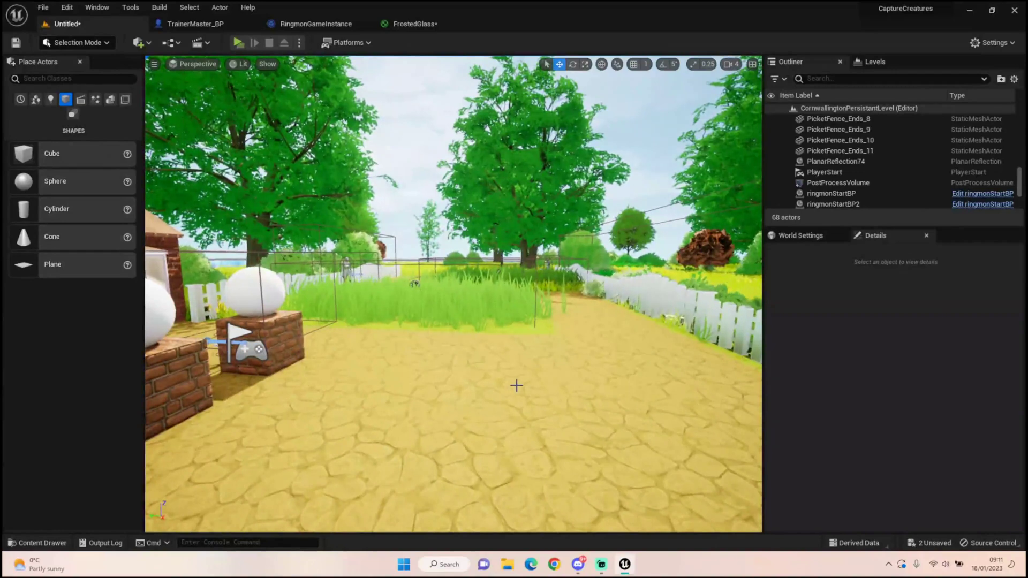
Examine the frosted glass windows of the lighthouse house up close and from a distance in the level
right_click_drag(516, 385, 505, 375)
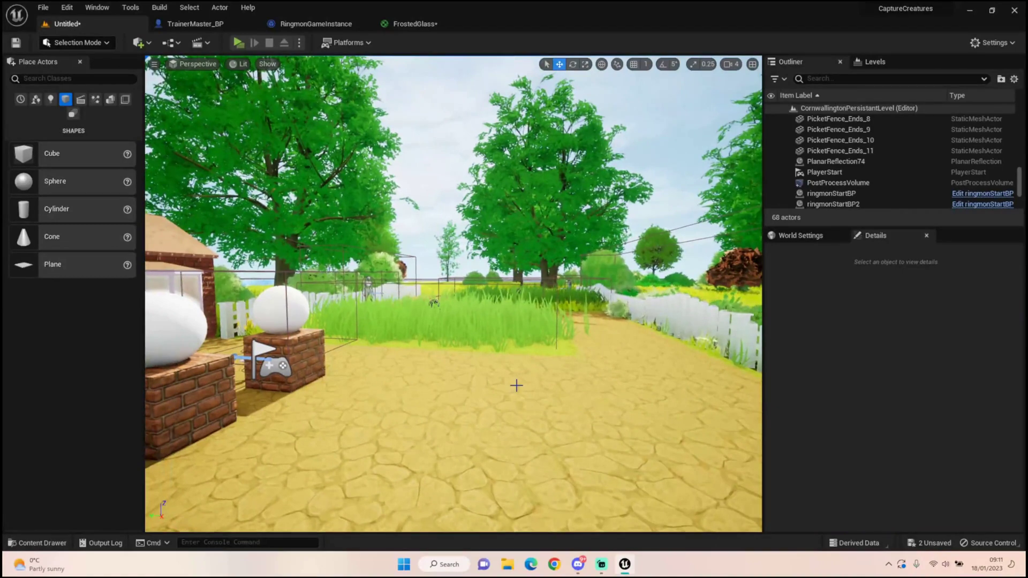
mouse_move(500, 276)
right_mouse_down()
mouse_move(500, 262)
mouse_move(476, 305)
mouse_move(501, 276)
right_mouse_up()
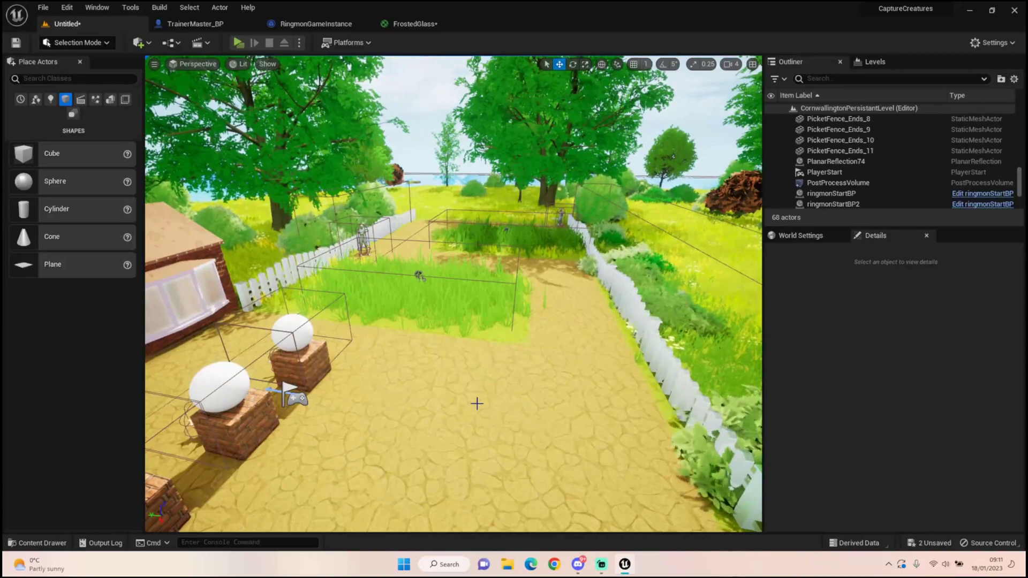
right_click_drag(453, 374, 308, 289)
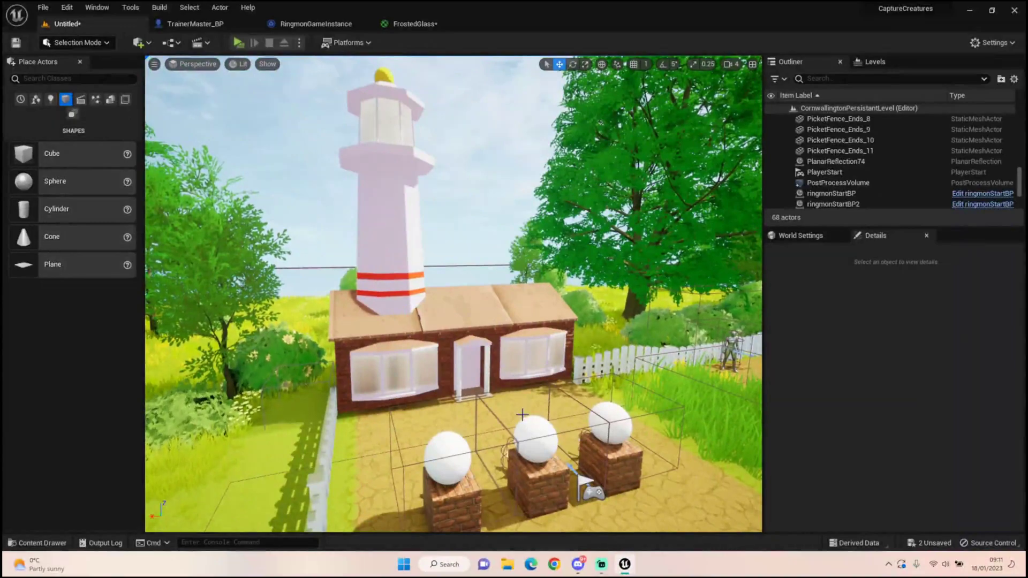
key("w")
right_click_drag(417, 383, 391, 429)
key("w")
key("s")
key("a")
right_click_drag(450, 384, 267, 341)
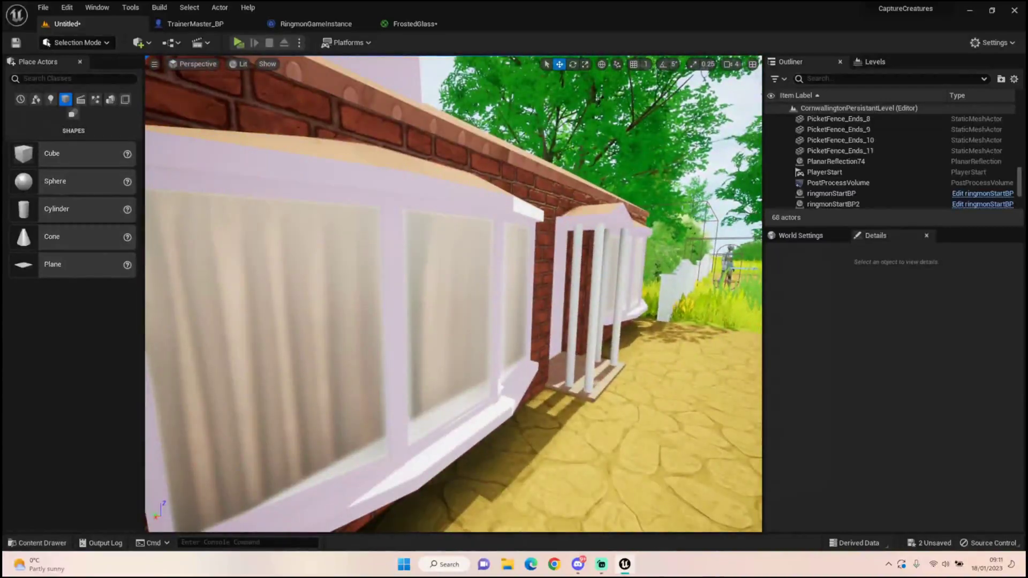
right_click_drag(267, 342, 251, 341)
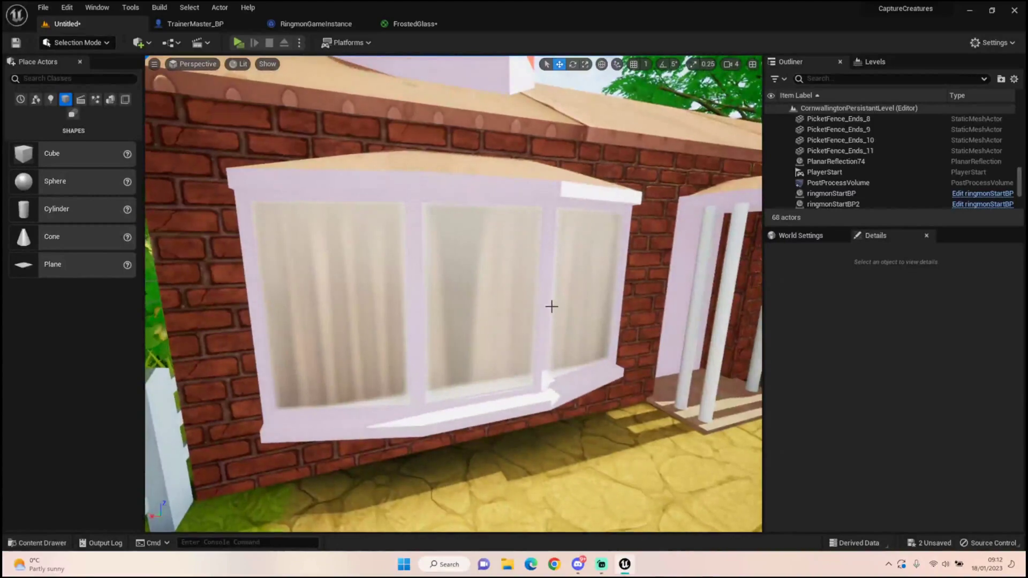
right_click_drag(545, 328, 533, 324)
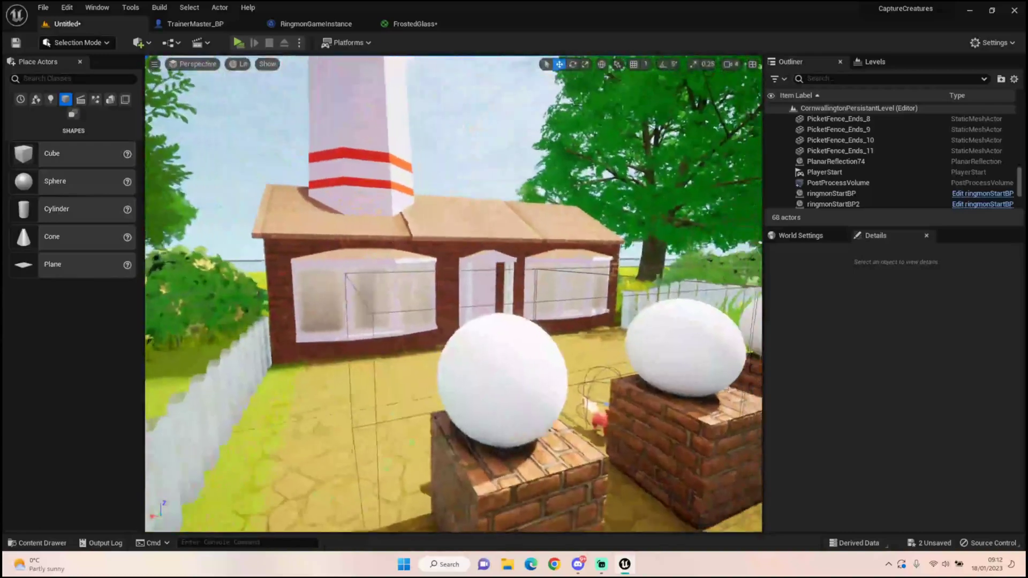
right_click_drag(377, 289, 377, 289)
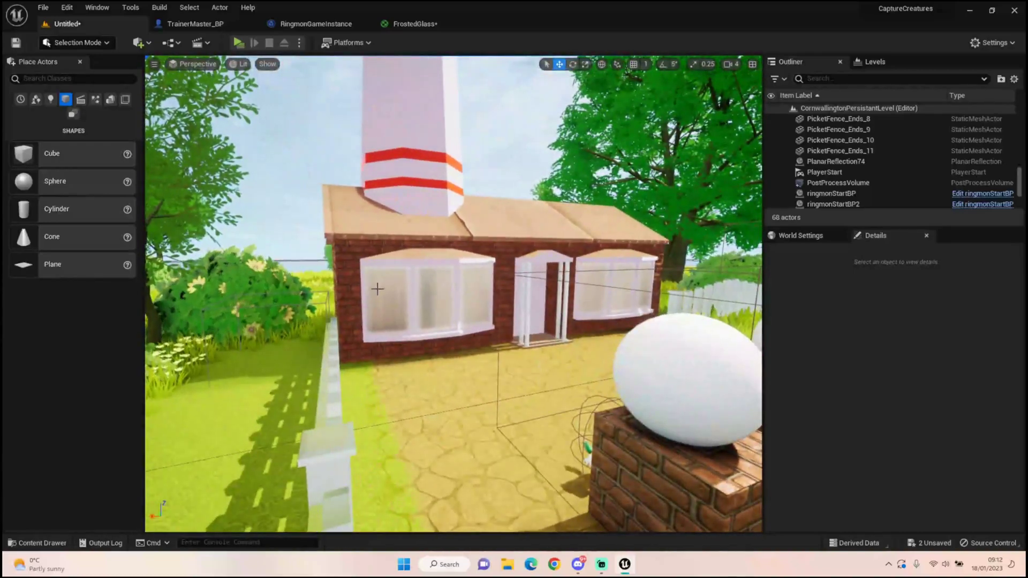
right_click_drag(381, 314, 427, 332)
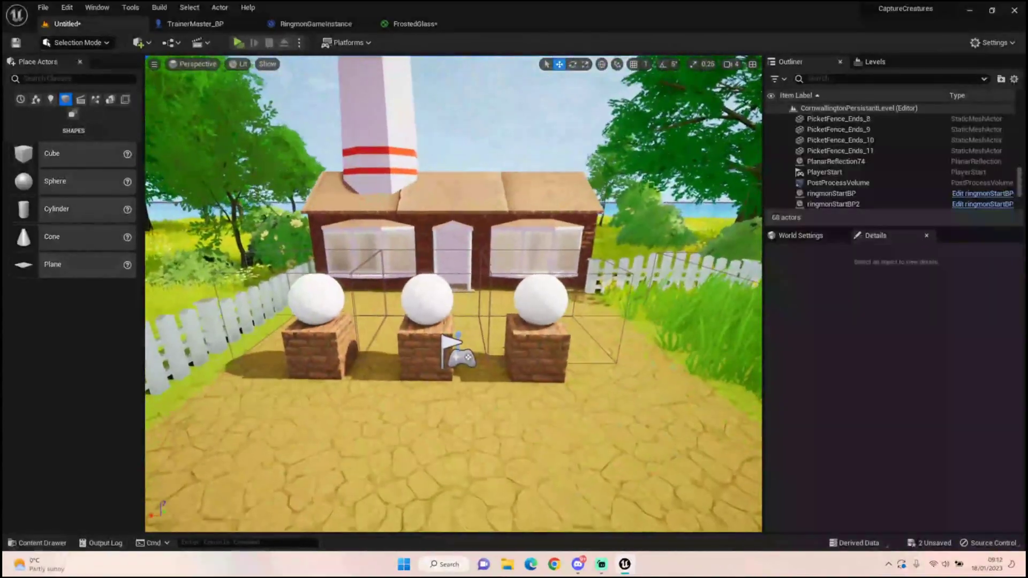
Create a new material named FrostedGlass_Tut in the project's Content folder
left_click(56, 544)
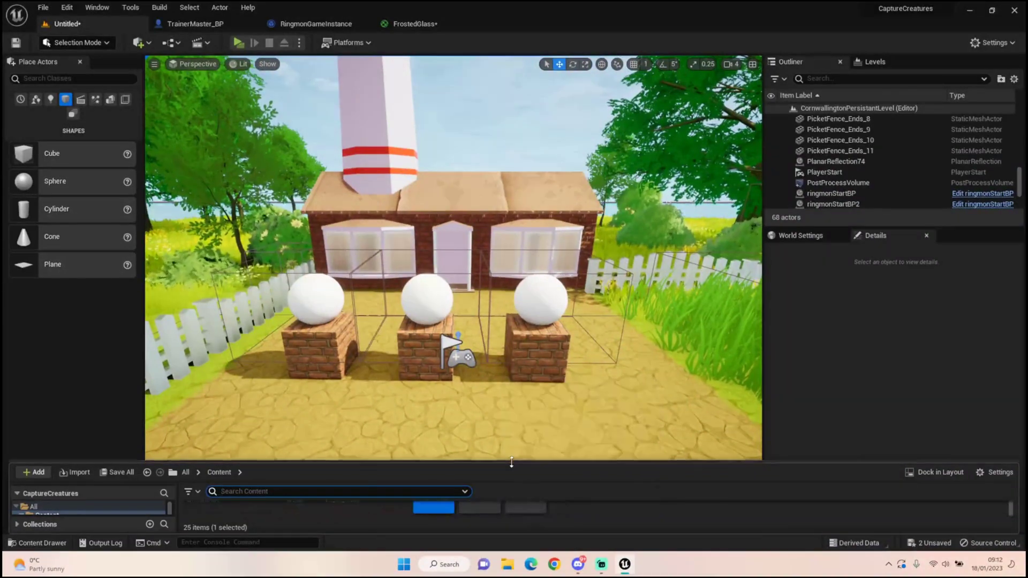
right_click(589, 452)
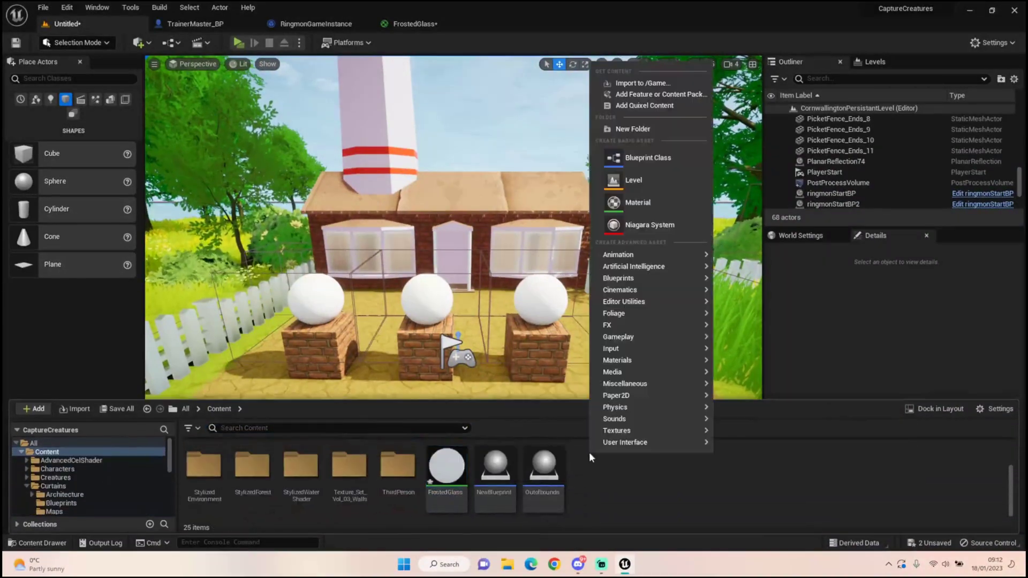
left_click(633, 203)
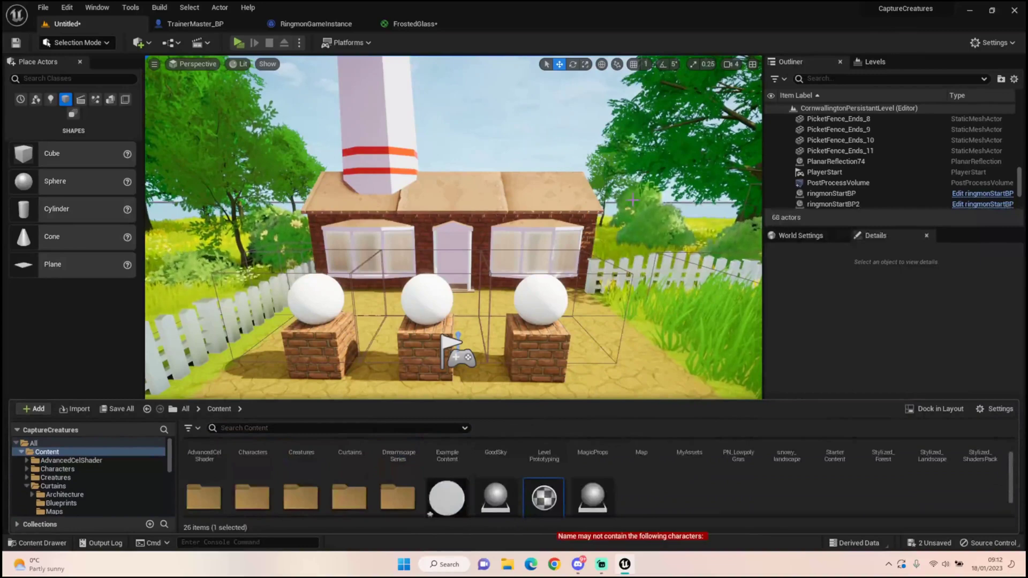
scroll(620, 506, "down", 1)
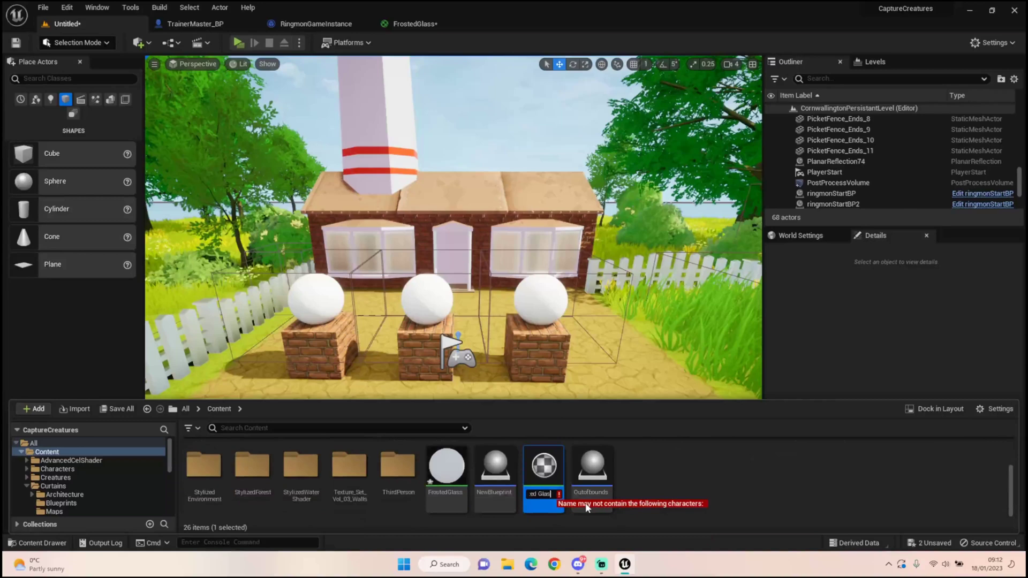
key("BackSpace")
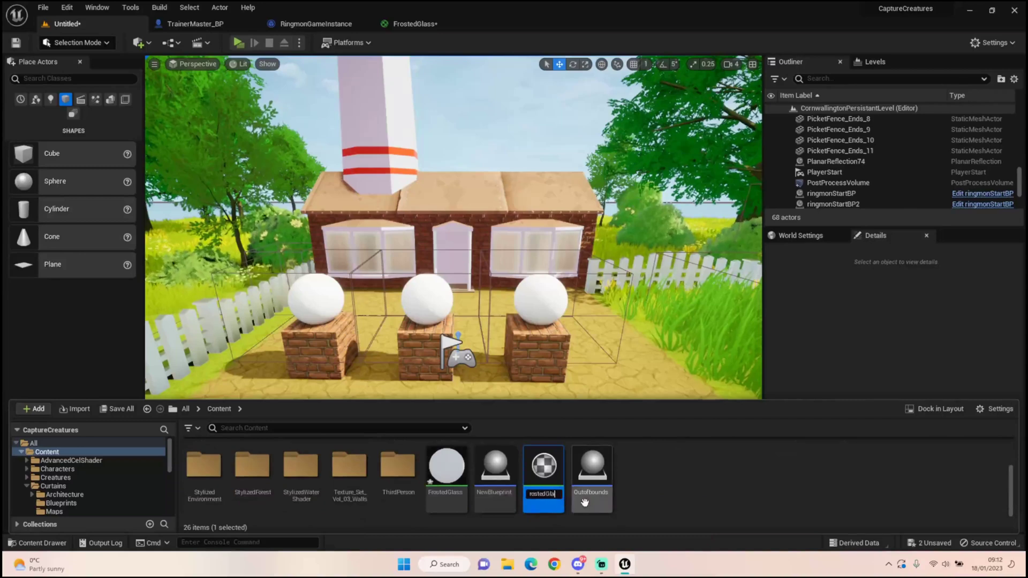
type("Tut")
key("Return")
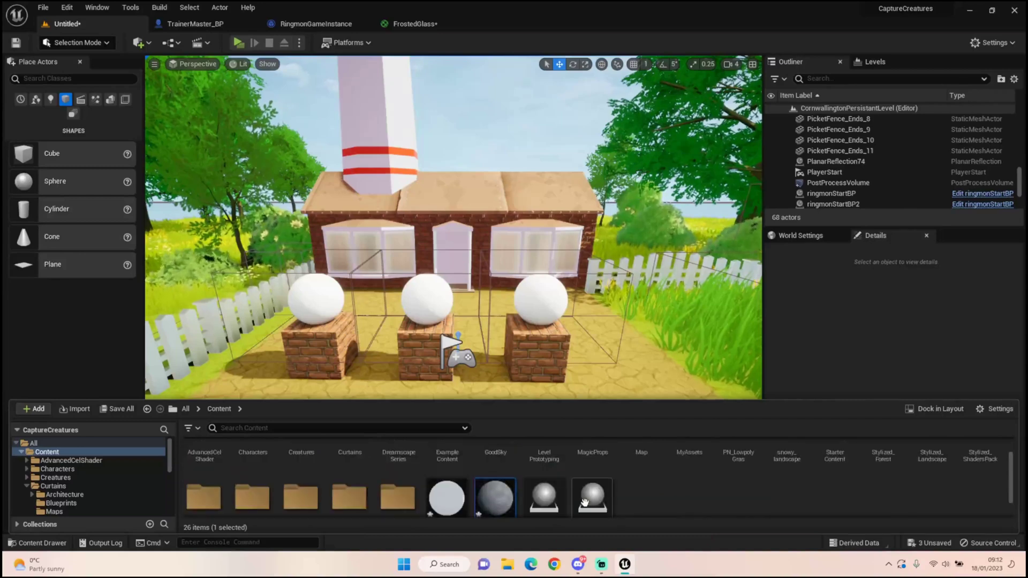
Open the FrostedGlass_Tut material for editing and set its blend mode to Translucent
double_click(496, 507)
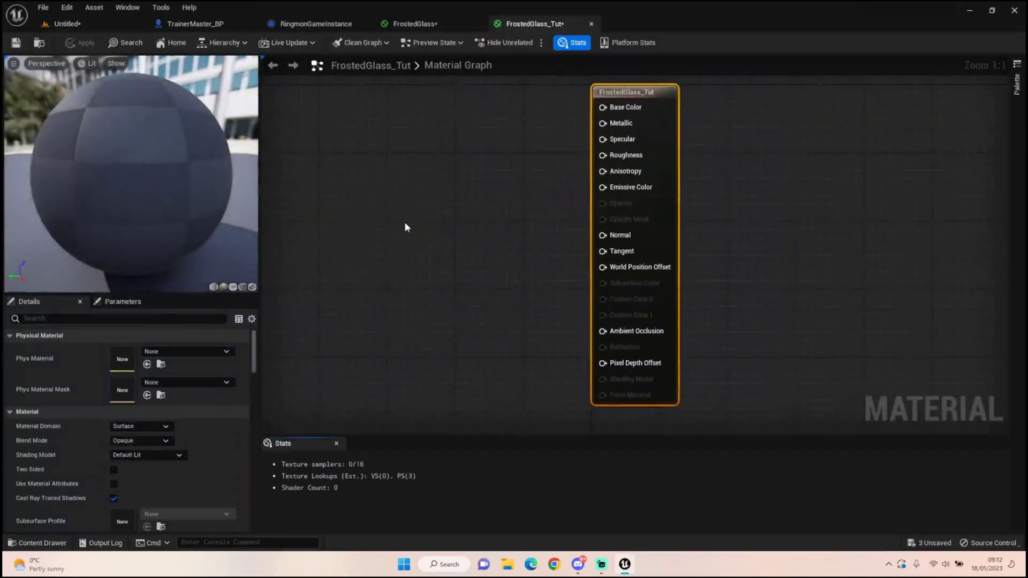
left_click(152, 440)
left_click(147, 475)
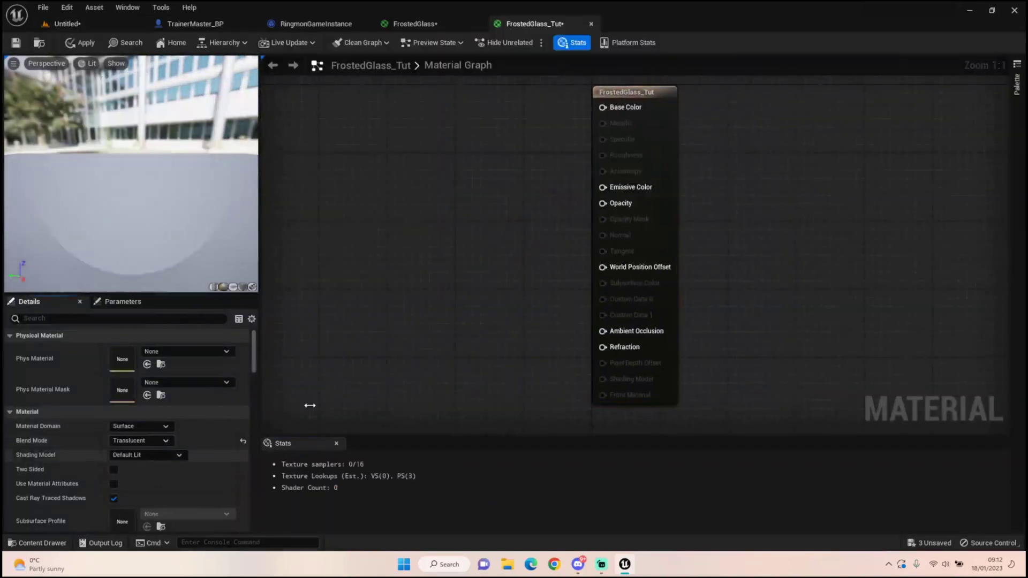
Add a SpiralBlur-SceneTexture node to the material graph and place it clear of the material's result node
right_click(429, 217)
type("Blur")
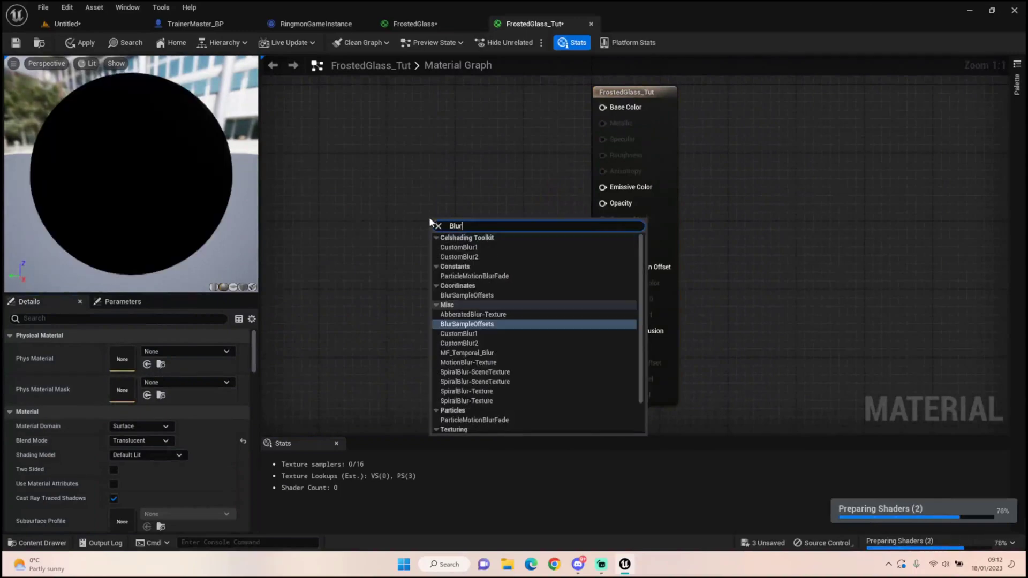
left_click(466, 372)
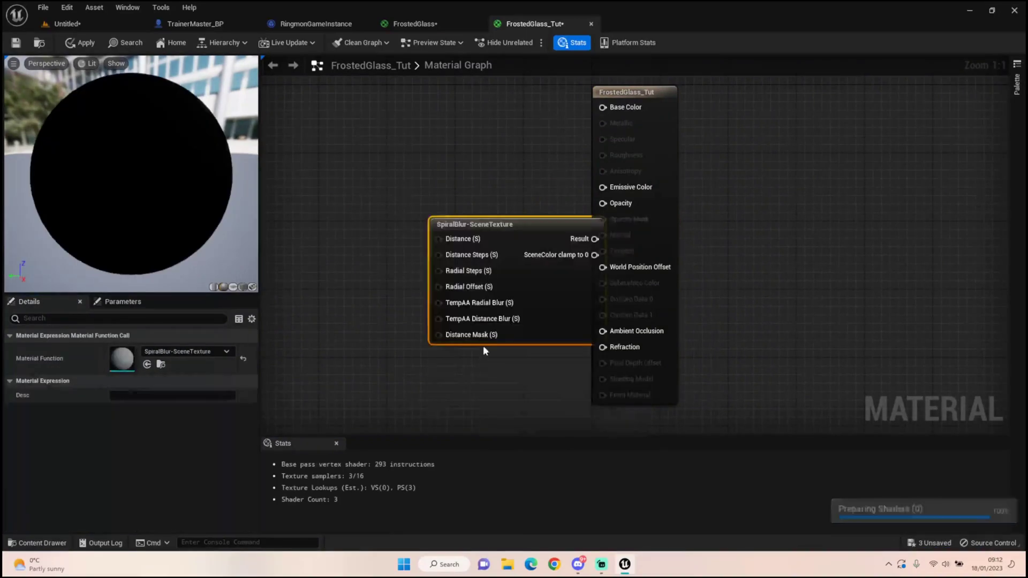
left_click_drag(524, 240, 448, 210)
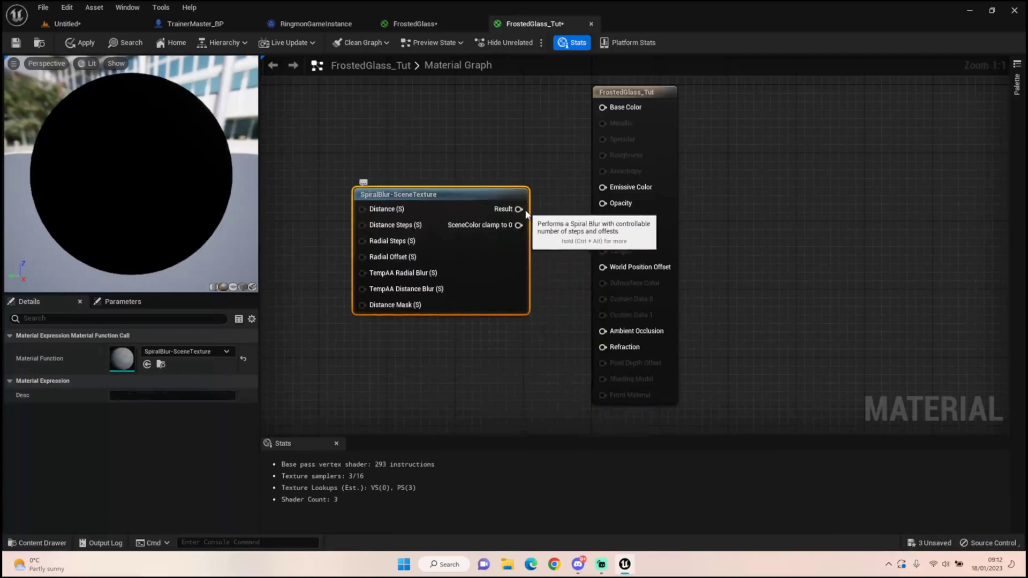
Connect the blur node's Result to Emissive Color and its SceneColor clamp to 0 output to Opacity
left_click_drag(518, 208, 619, 194)
left_click_drag(517, 225, 602, 203)
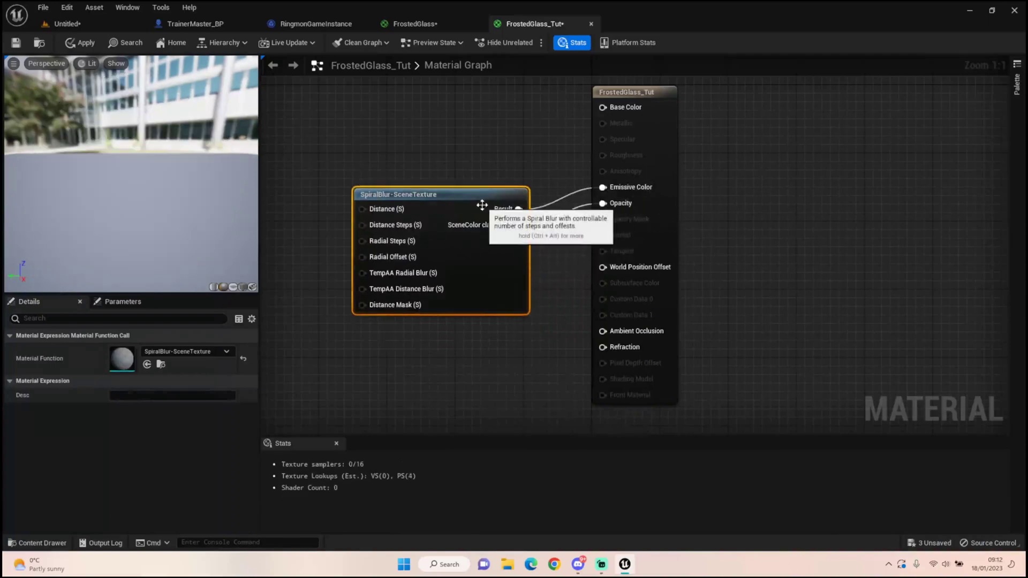
left_click_drag(483, 205, 508, 179)
Add a scalar parameter named Blur Amount that feeds the Distance input of the spiral blur node
right_click_drag(340, 191, 461, 194)
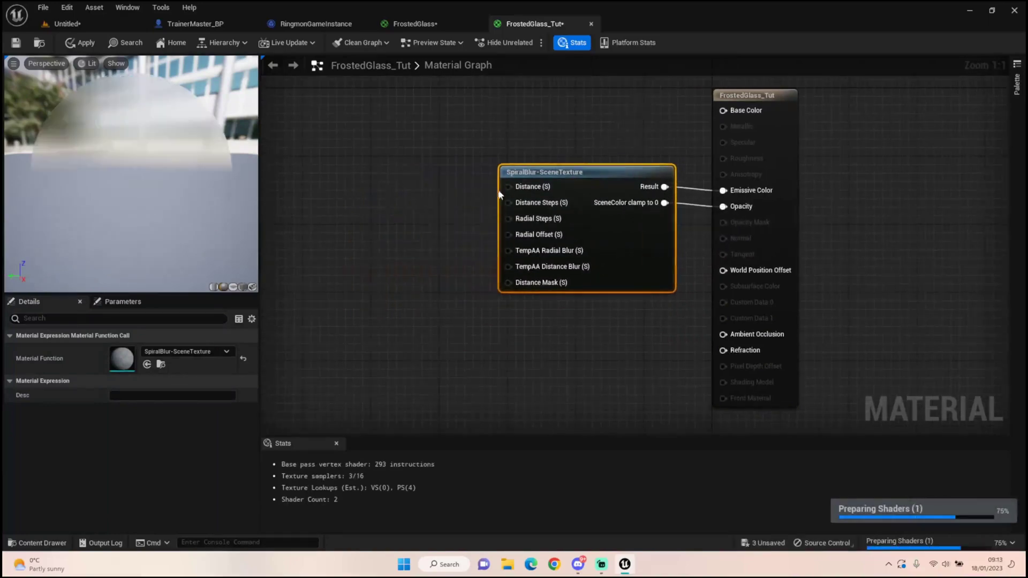
left_click_drag(508, 187, 400, 185)
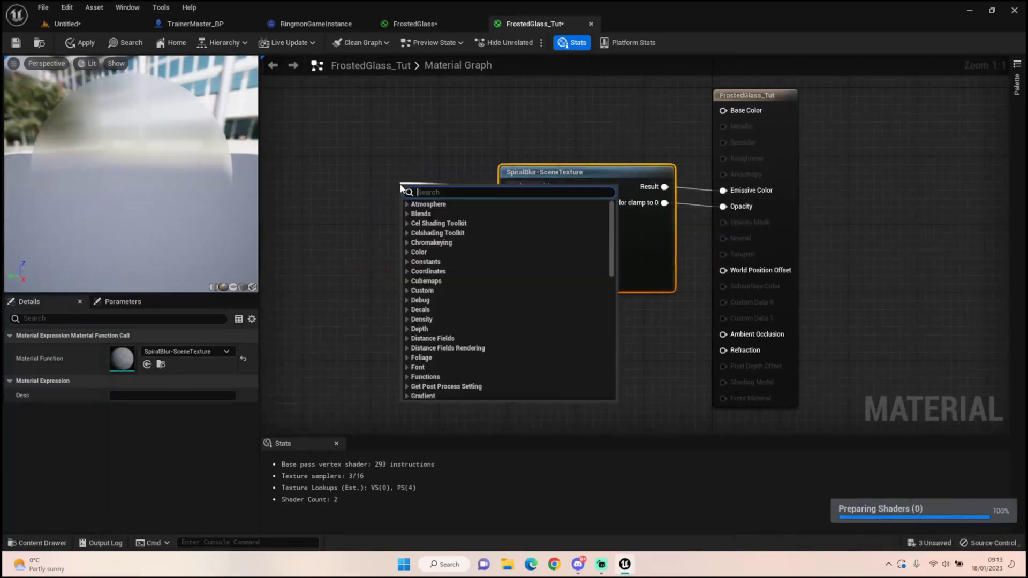
type("param")
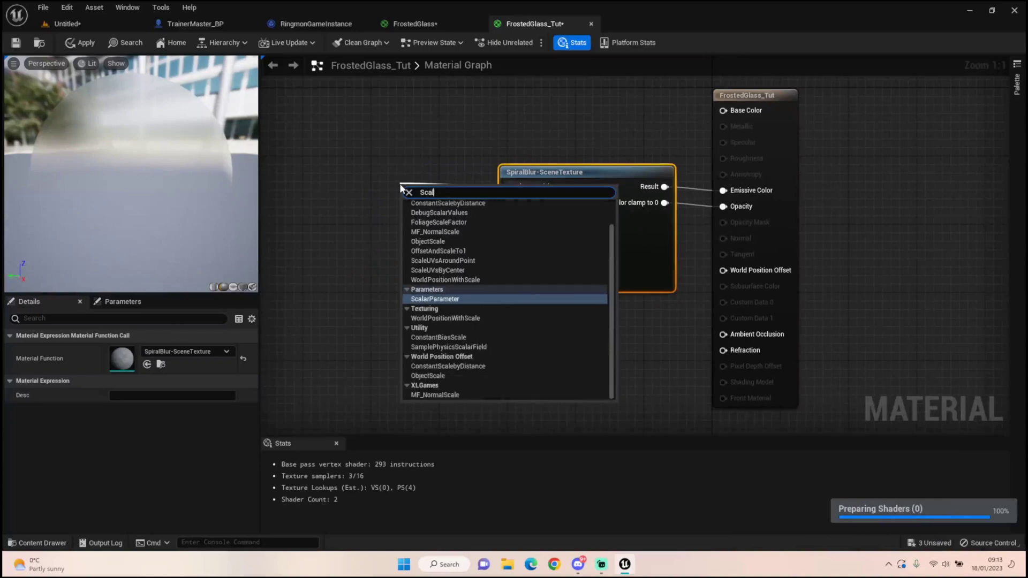
key("Return")
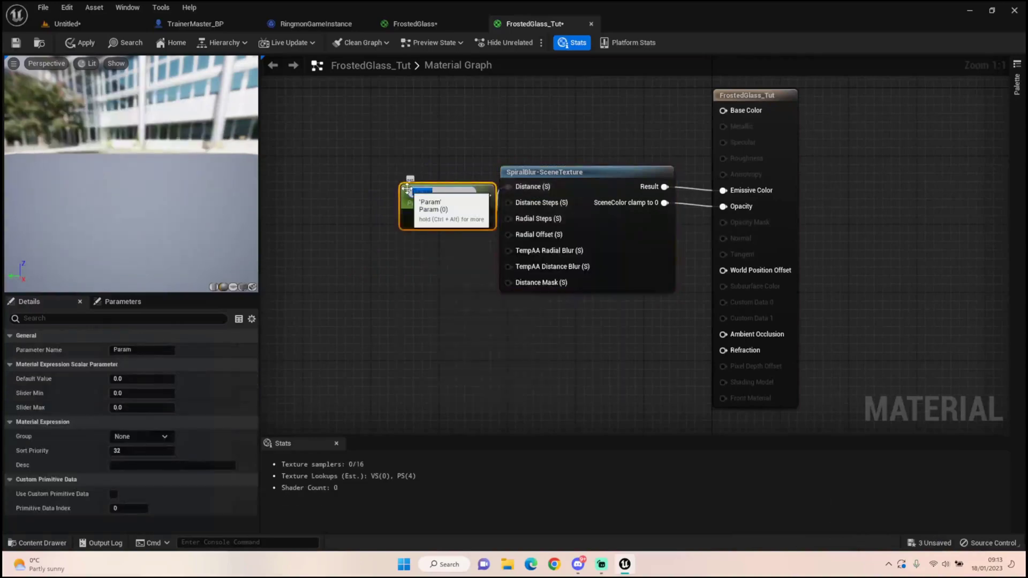
type("Blur A")
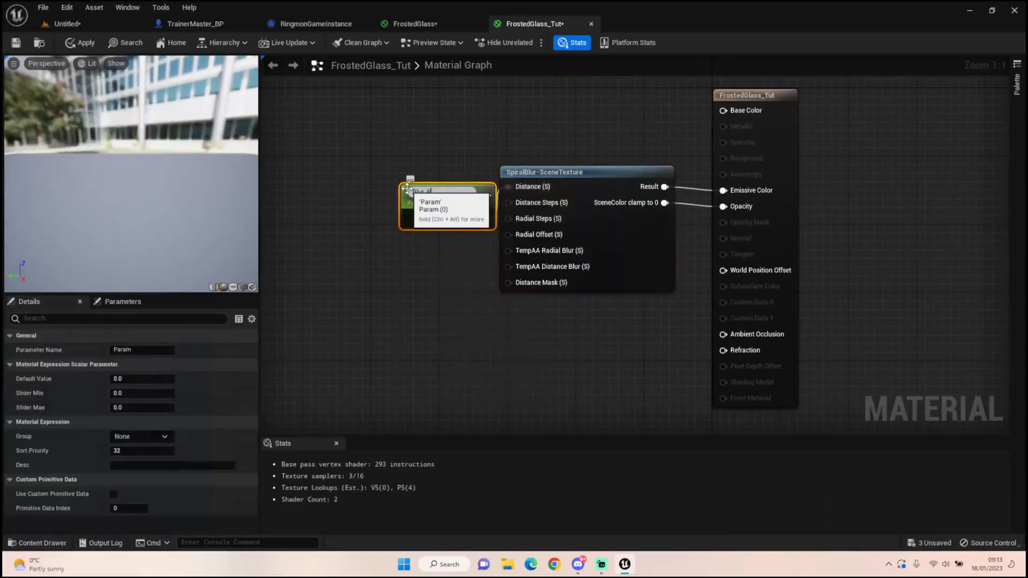
type("mount")
key("Return")
left_click_drag(437, 192, 421, 179)
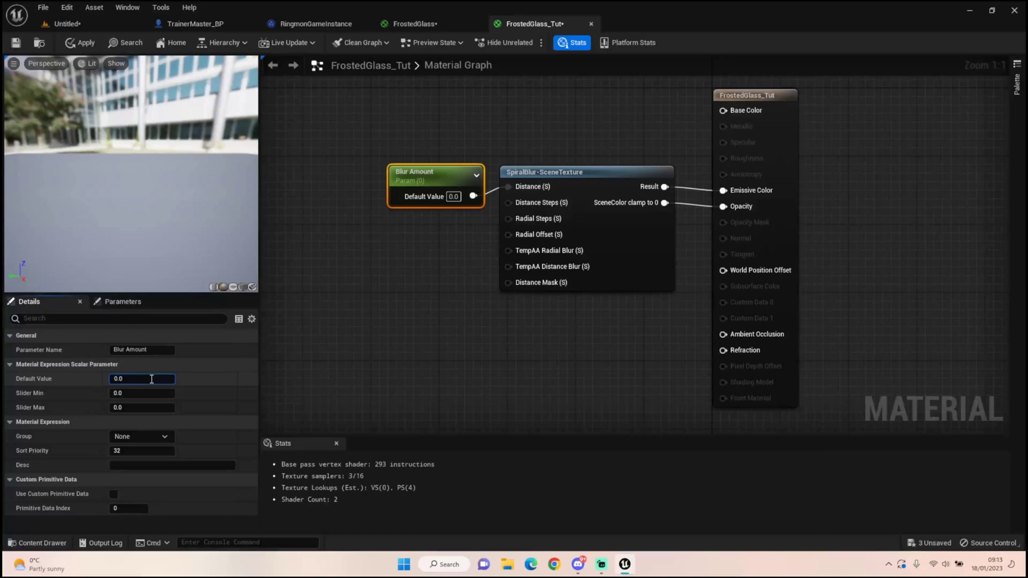
Set the Blur Amount parameter's default value to 0.01, align its node with the Distance input, and apply the material
left_click(576, 298)
right_click_drag(460, 246, 434, 332)
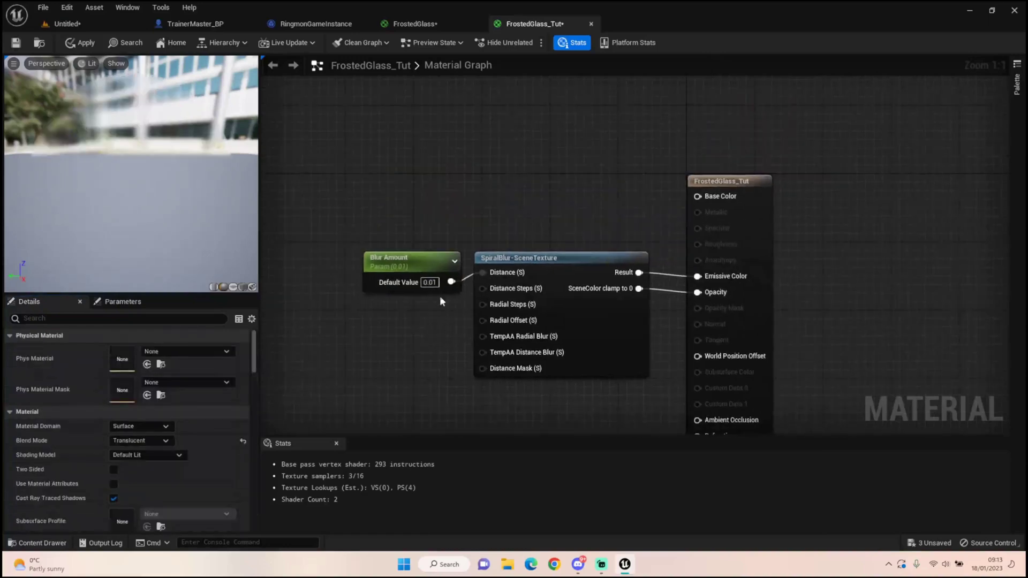
left_click(429, 261)
left_click_drag(429, 260, 429, 251)
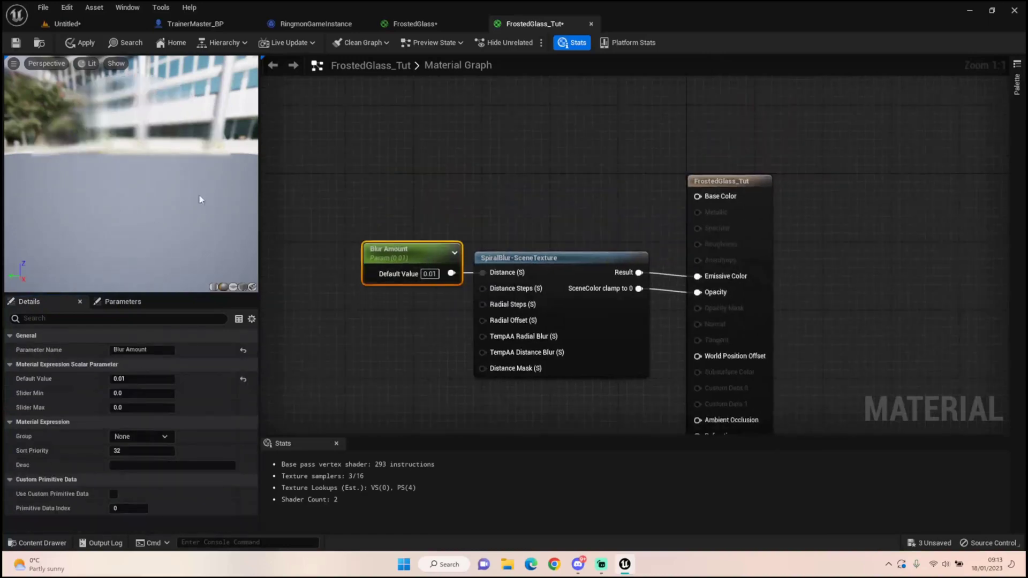
left_click(70, 47)
Add a Constant3Vector node above the spiral blur node and connect its output to Base Color
left_click(547, 153)
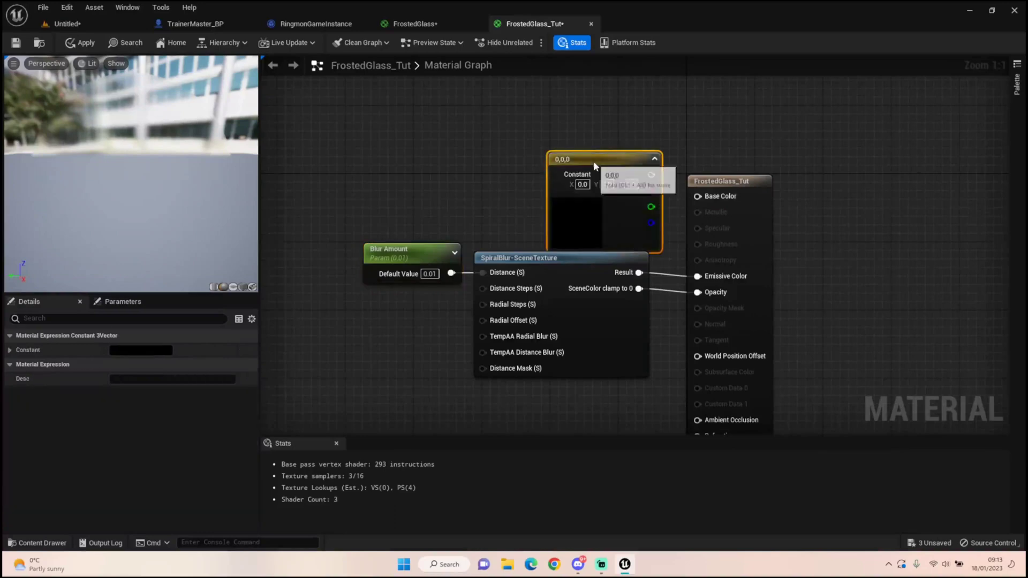
left_click_drag(593, 160, 550, 128)
left_click_drag(611, 145, 697, 196)
Set the constant vector's colour to light grey with value 0.739583 and move its node clear of the result node
double_click(518, 192)
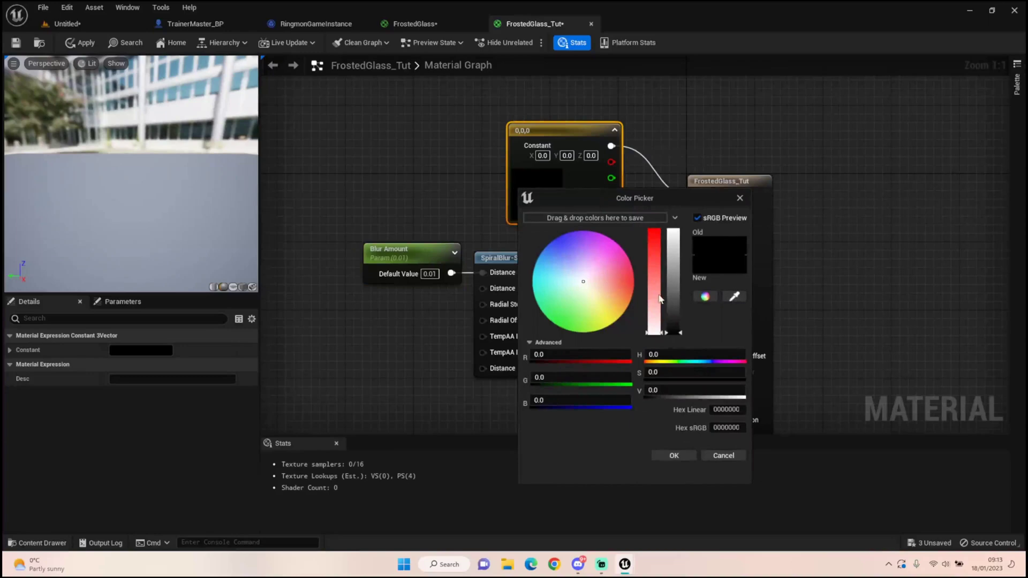
left_click_drag(678, 291, 678, 256)
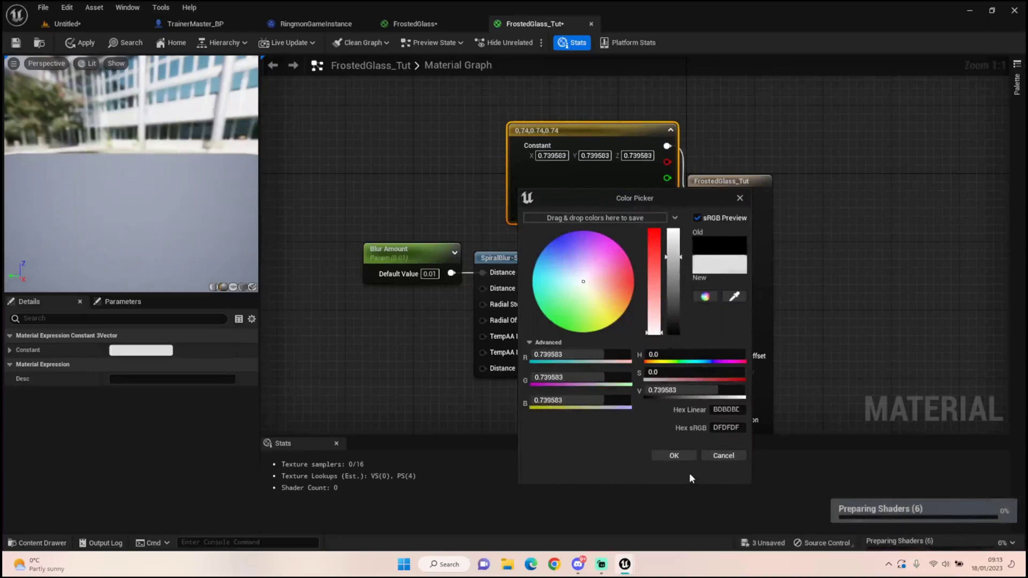
left_click(676, 455)
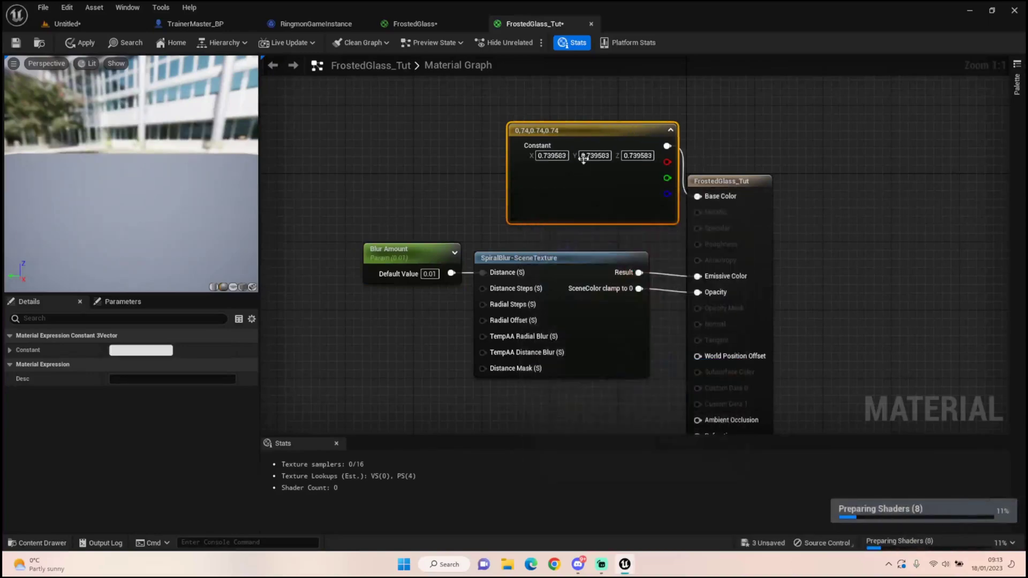
left_click_drag(591, 131, 551, 141)
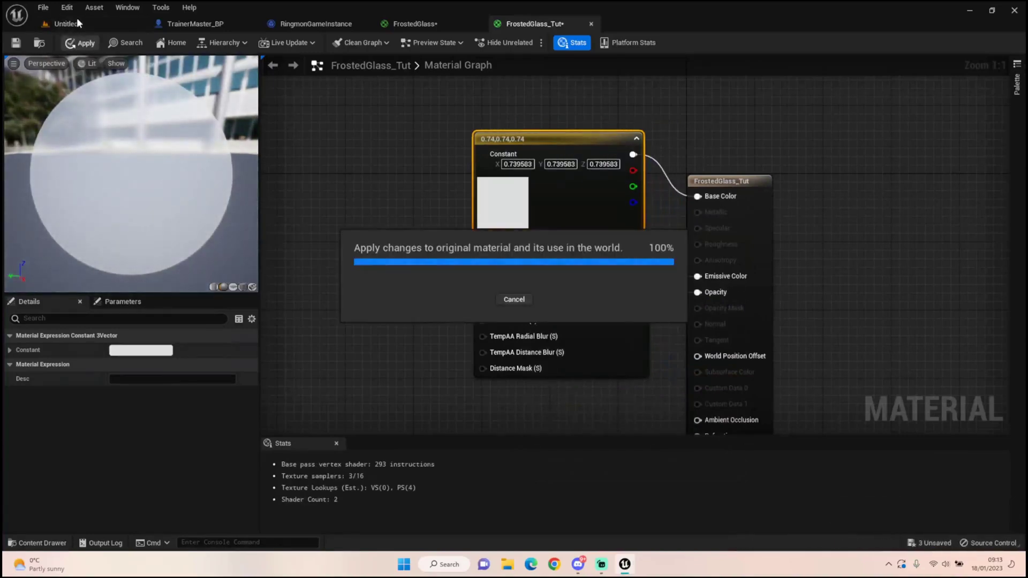
Add a Plane shape to the level in front of the brick pedestals and rotate it about 90 degrees to stand upright
left_click(76, 18)
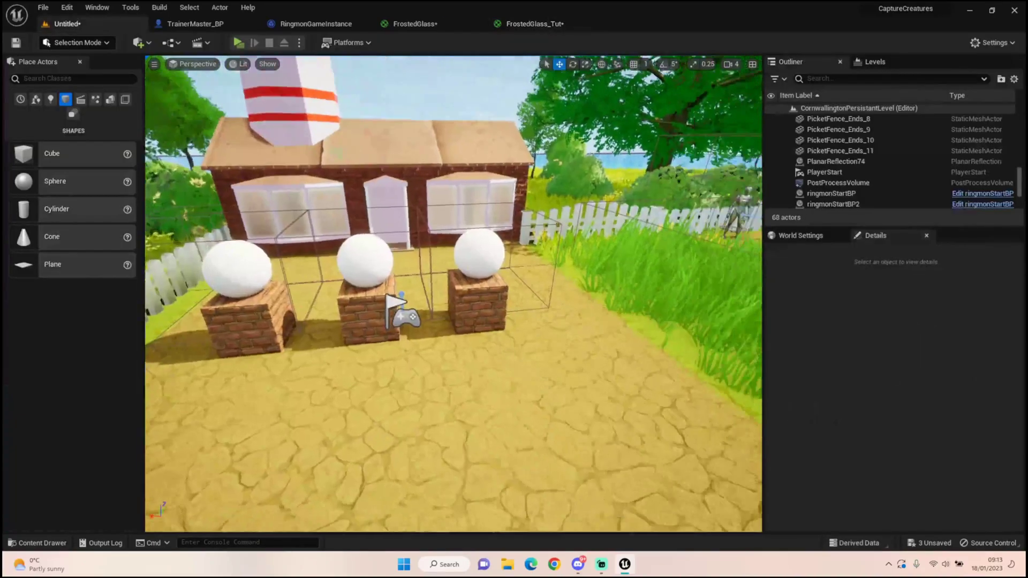
right_click_drag(453, 293, 426, 348)
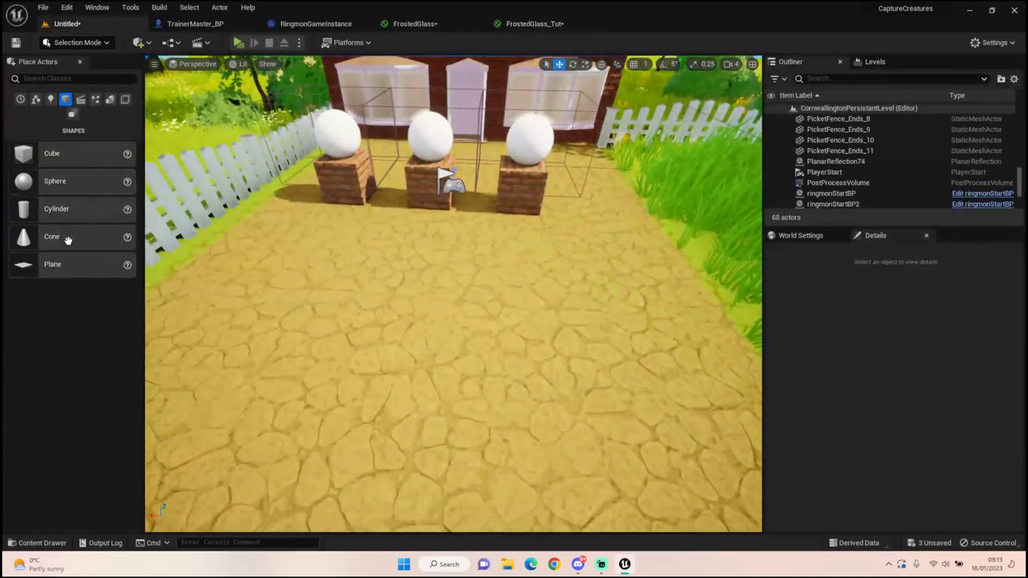
left_click_drag(52, 264, 512, 149)
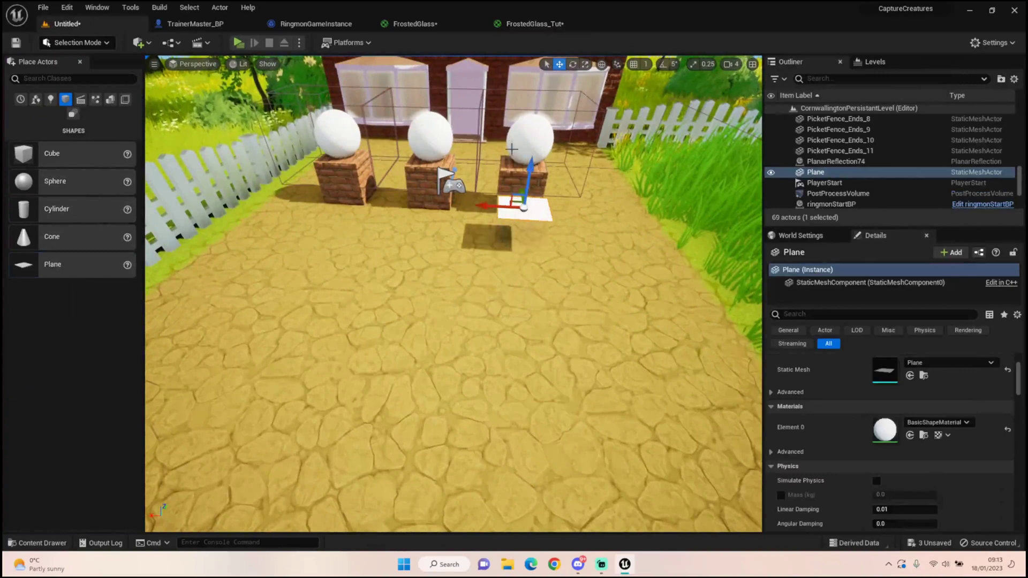
left_click(572, 65)
left_click_drag(533, 182, 530, 209)
left_click_drag(541, 130, 529, 253)
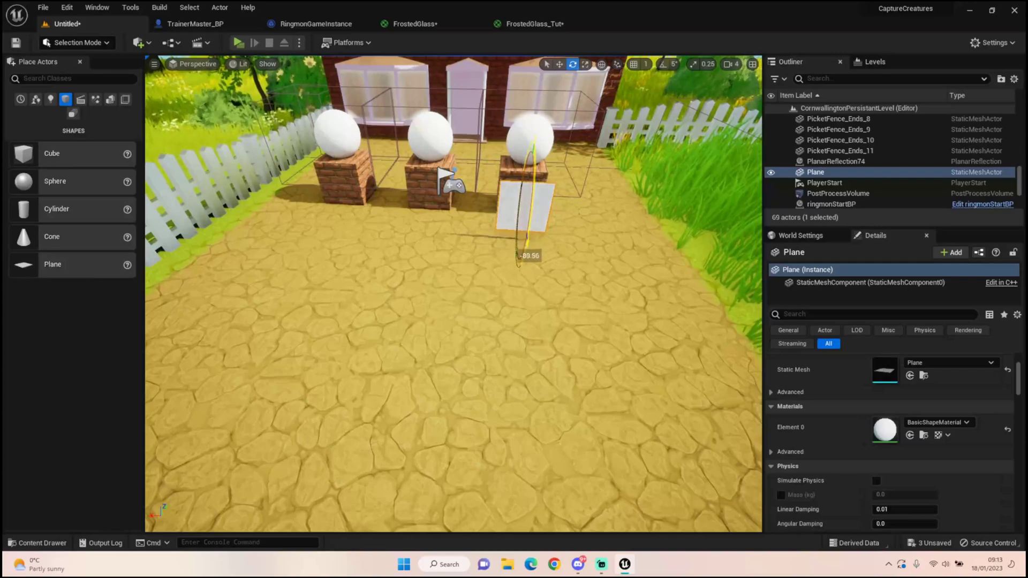
Scale the plane wider and taller into a large panel, and move it closer to the viewer, clear of the pedestals
left_click(585, 64)
left_click_drag(489, 205, 439, 192)
left_click_drag(529, 172, 538, 122)
left_click(559, 64)
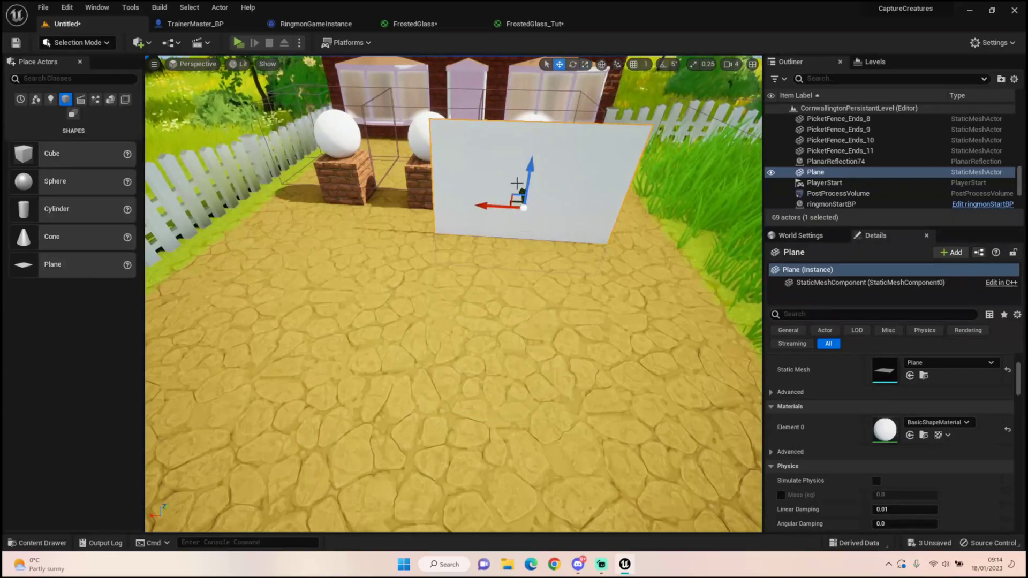
left_click_drag(519, 187, 538, 177)
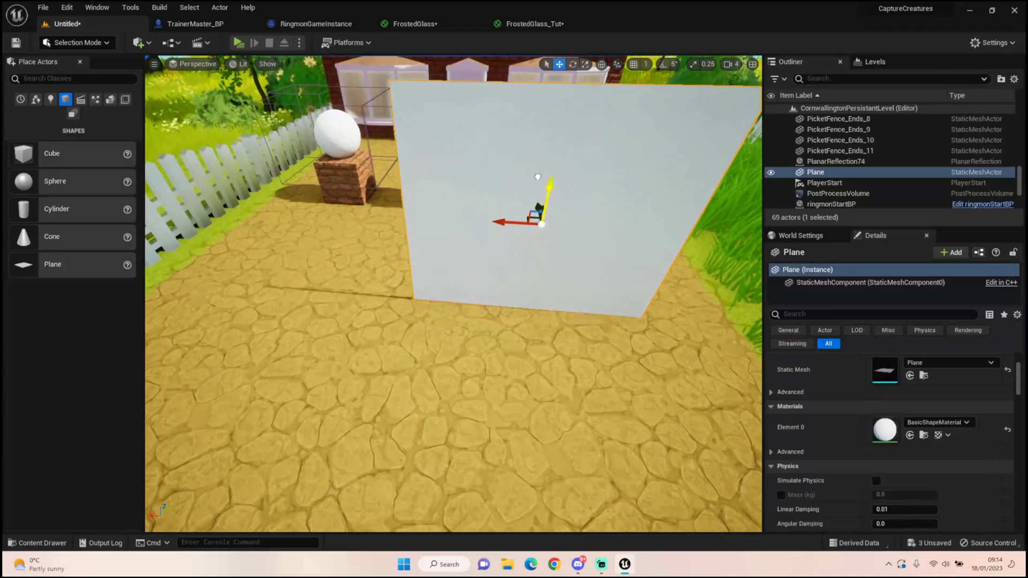
Try to assign the FrostedGlass_Tut material from the project content to the plane
left_click(38, 543)
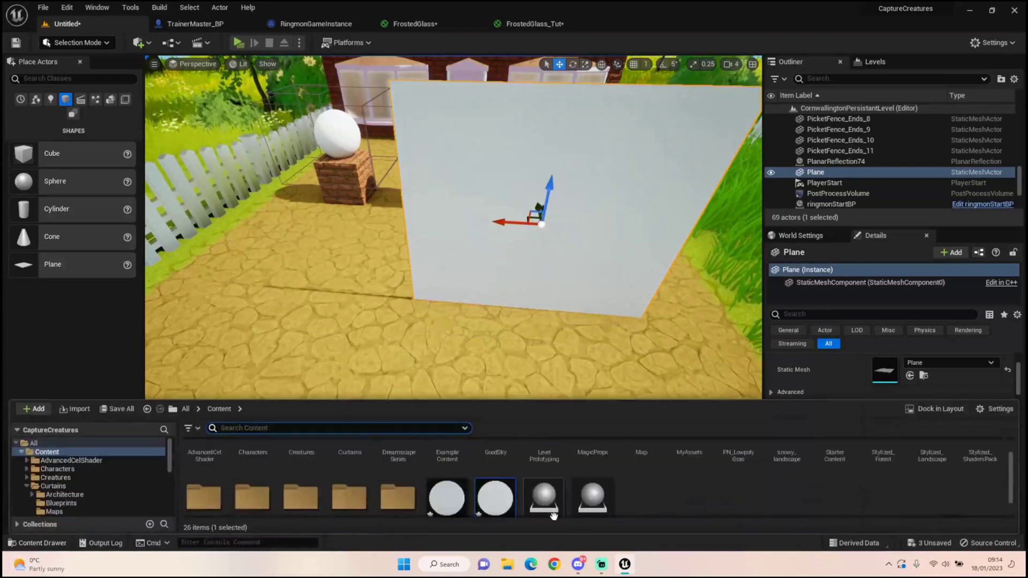
left_click_drag(495, 481, 849, 385)
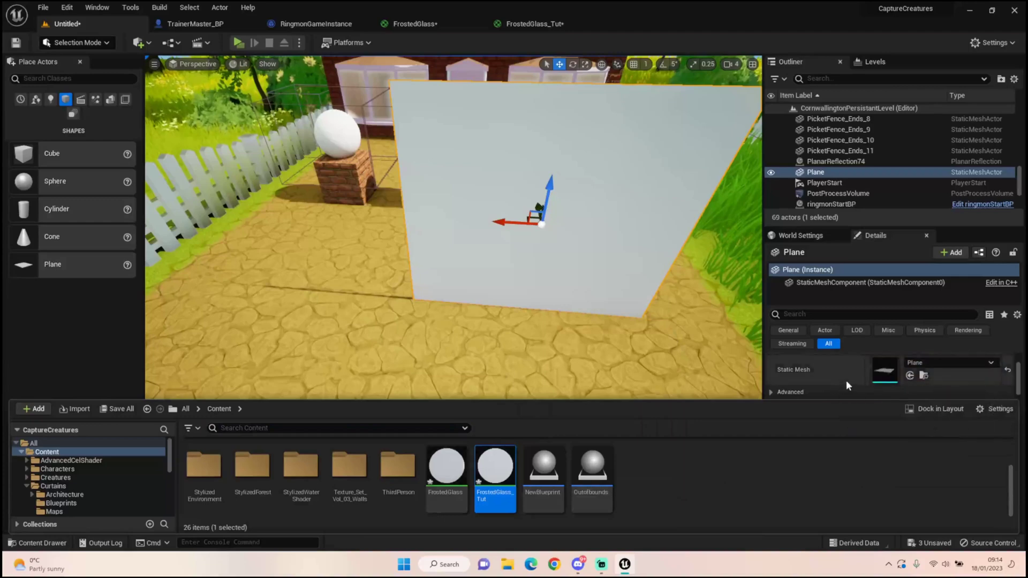
left_click_drag(495, 482, 871, 399)
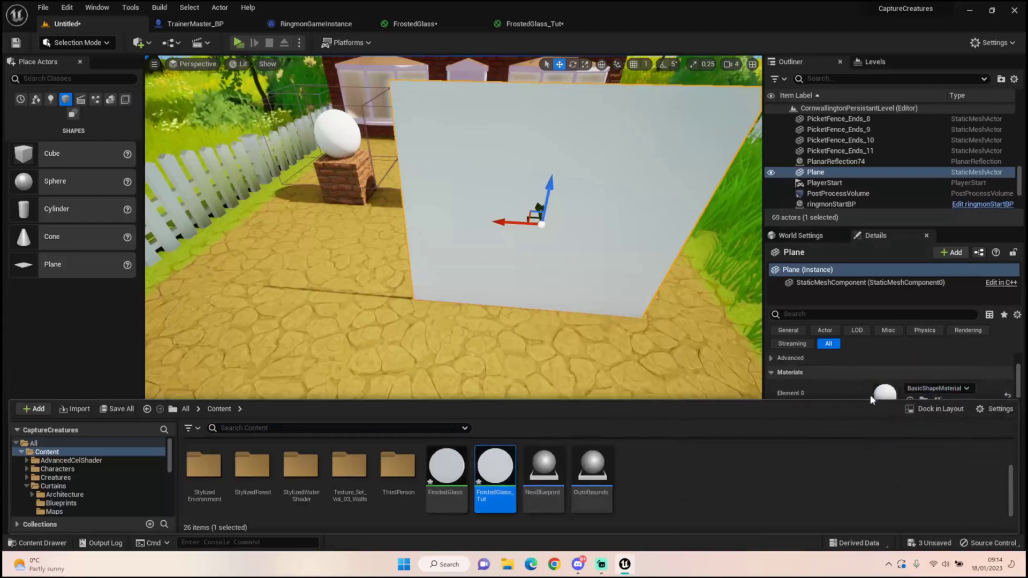
left_click(827, 381)
Set the plane's collision presets to Custom and its Visibility and Camera trace responses to Ignore
scroll(828, 404, "down", 6)
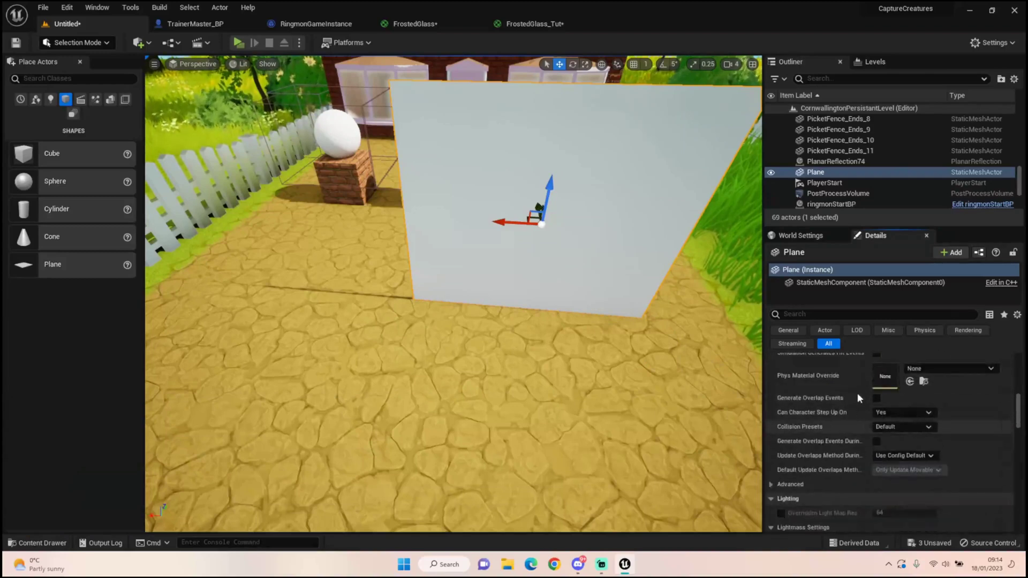
left_click(916, 426)
left_click(902, 232)
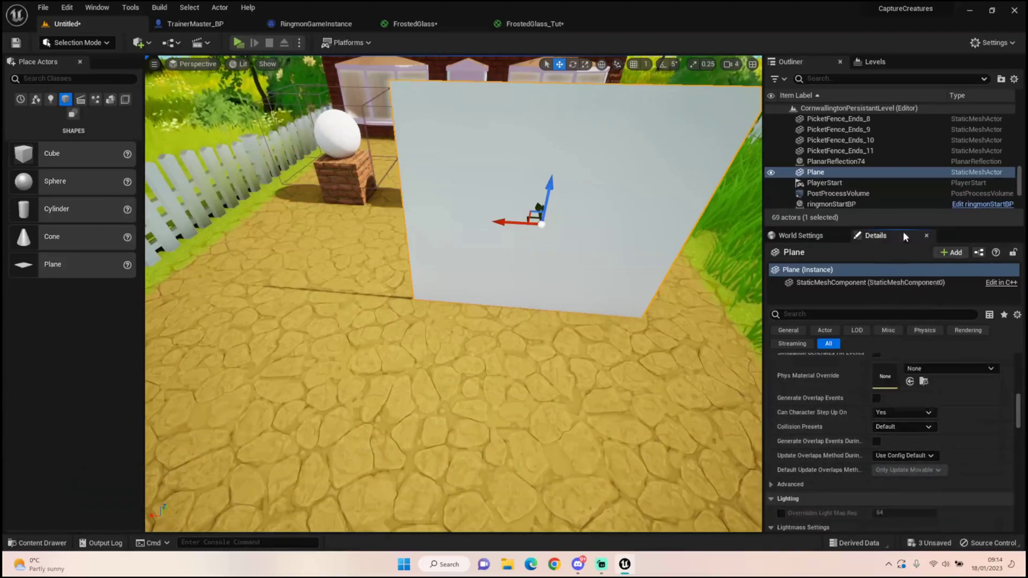
scroll(922, 482, "down", 2)
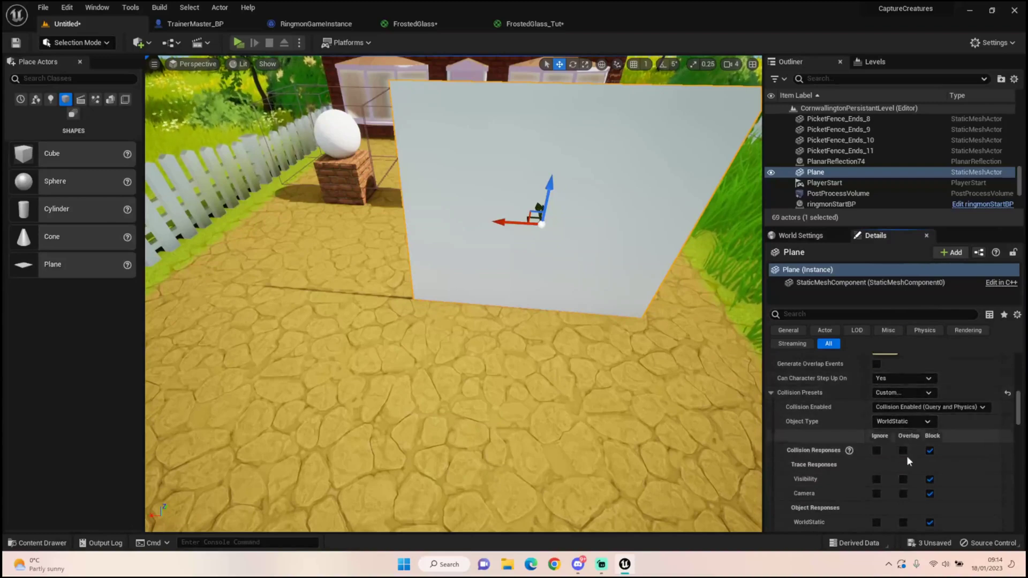
left_click(875, 479)
left_click(876, 493)
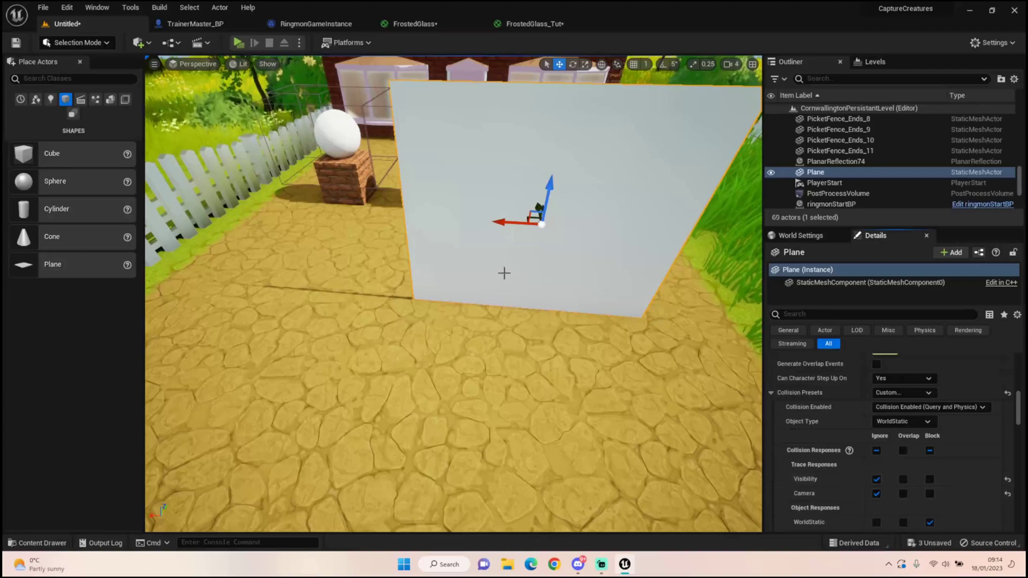
Assign the FrostedGlass_Tut material to the plane's Element 0 material slot
scroll(856, 367, "up", 5)
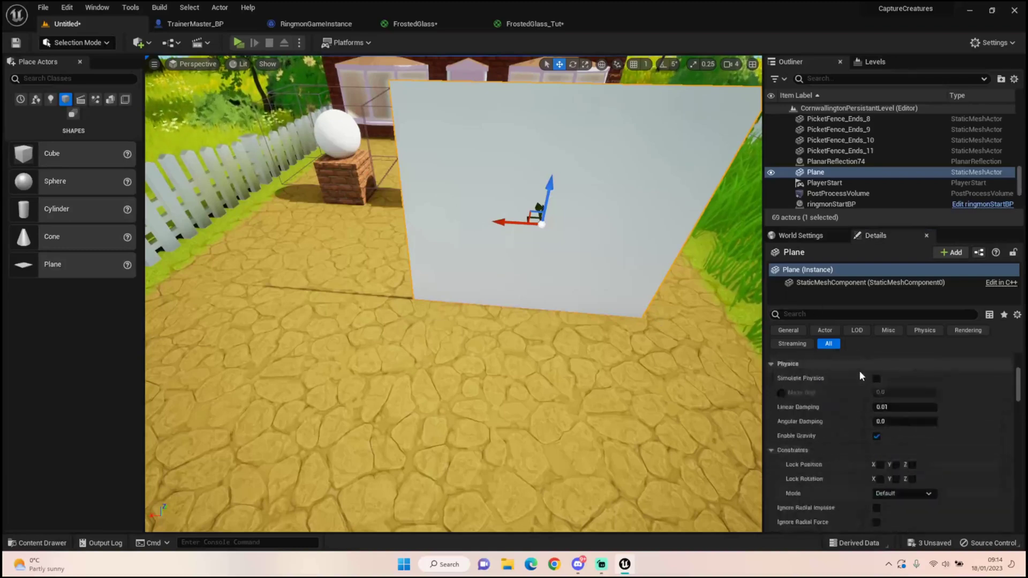
scroll(859, 370, "up", 5)
scroll(859, 371, "down", 2)
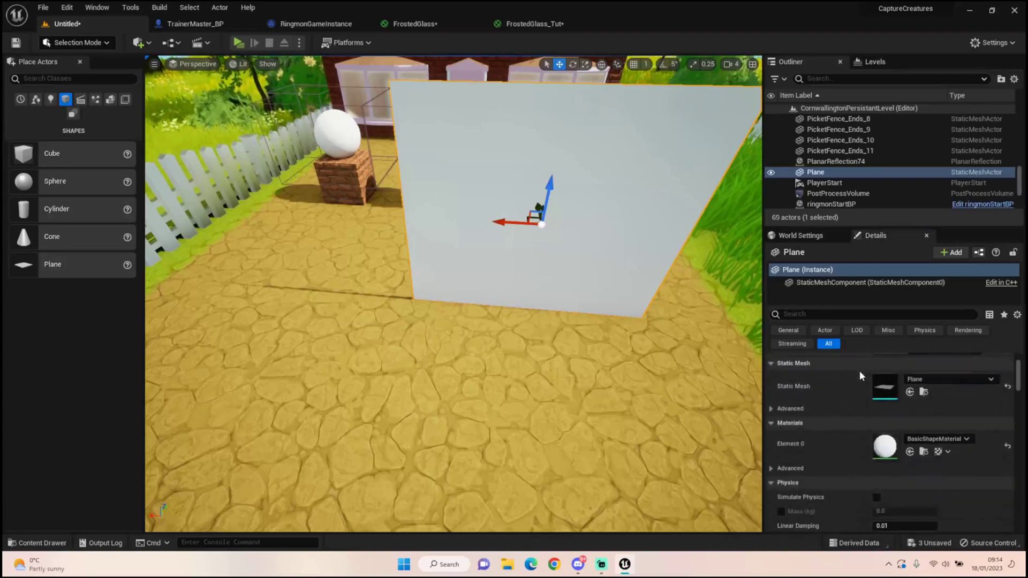
left_click(28, 537)
left_click_drag(495, 471, 887, 391)
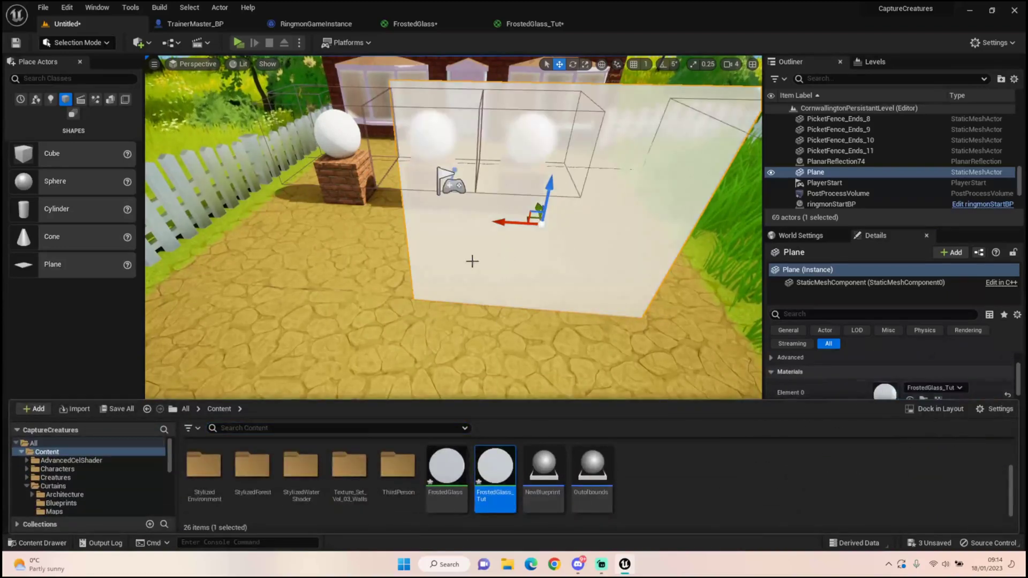
Run the level preview and walk the character behind the glass panel to check the frosted effect, and exit the preview
right_click_drag(472, 261, 514, 230)
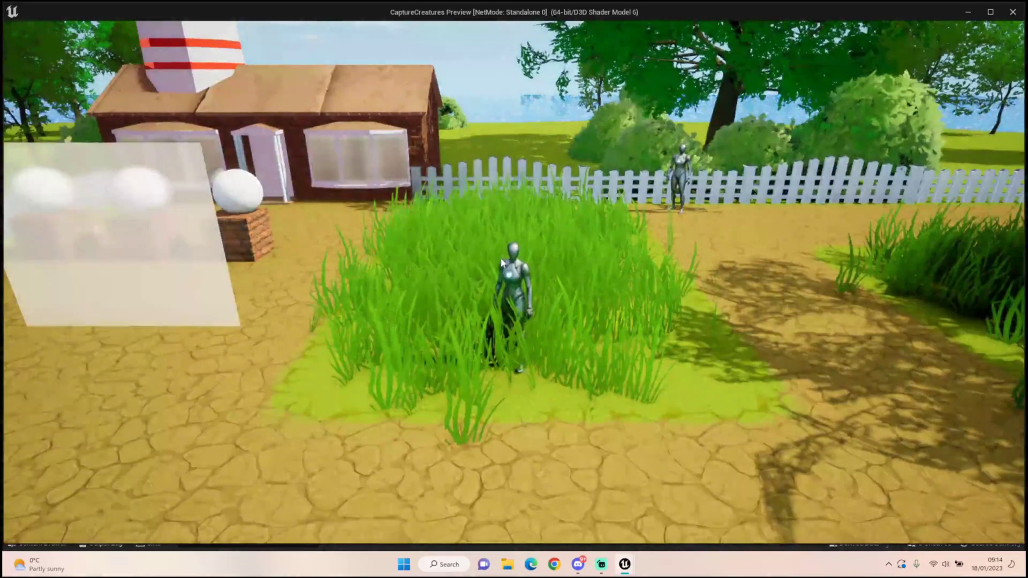
key("a")
key("w")
key("a")
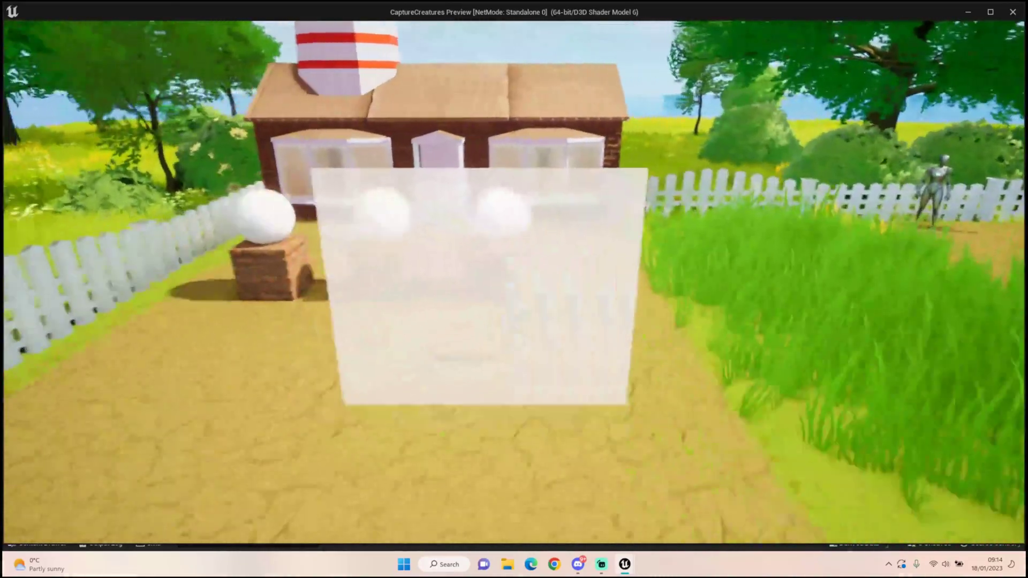
key("s")
key("w")
key("a")
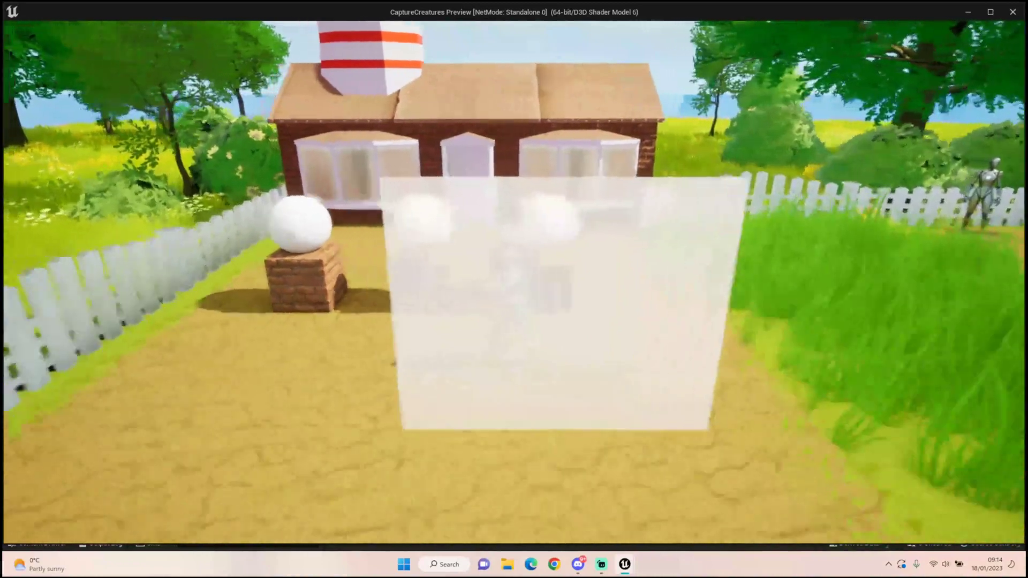
key("s")
key("d")
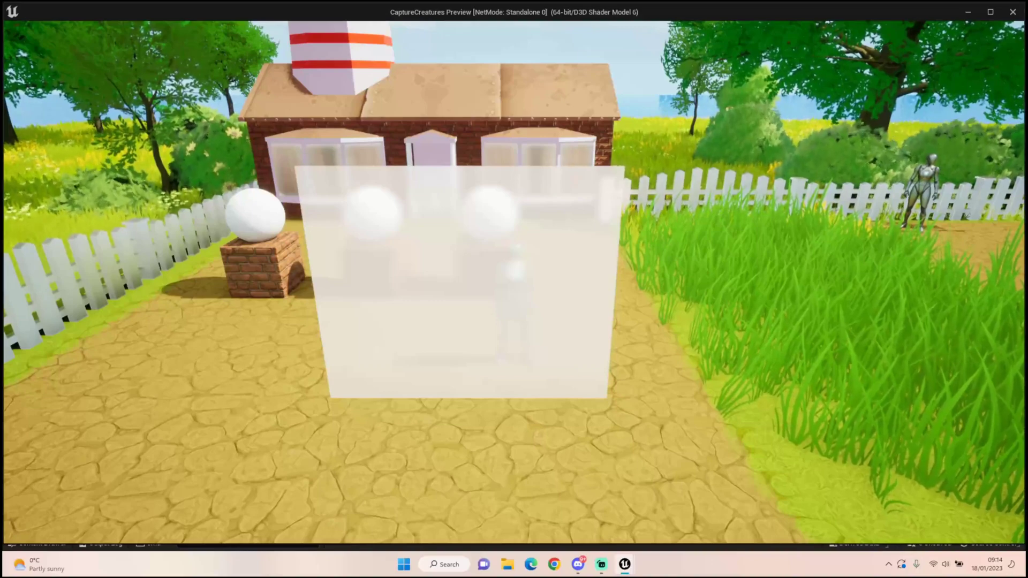
key("a")
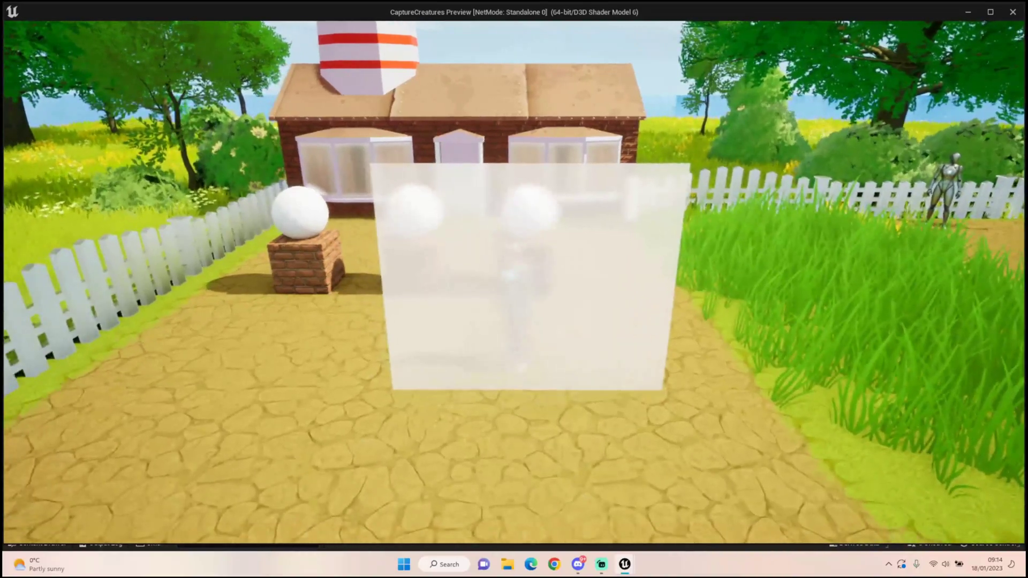
key("d")
key("s")
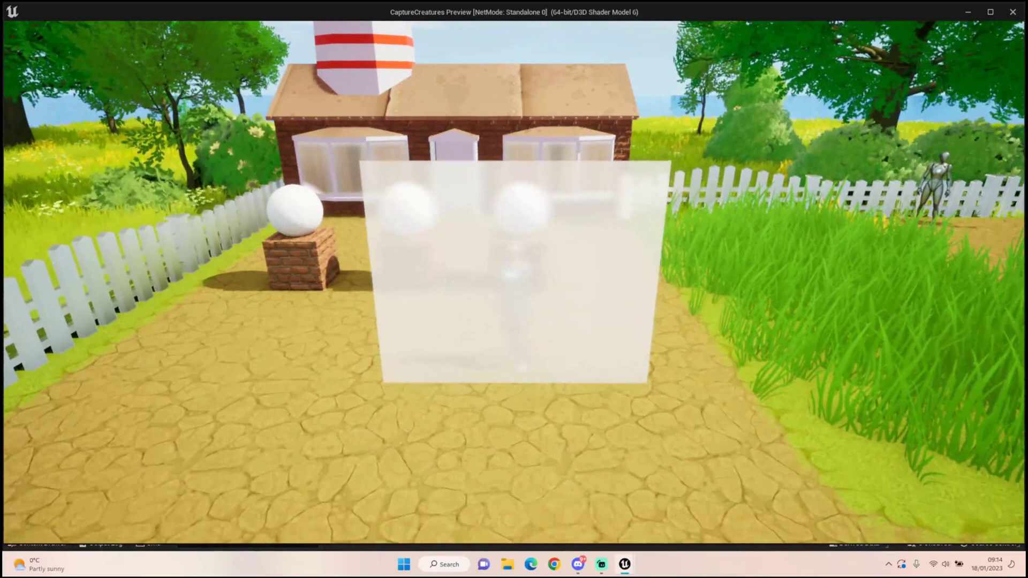
key("Escape")
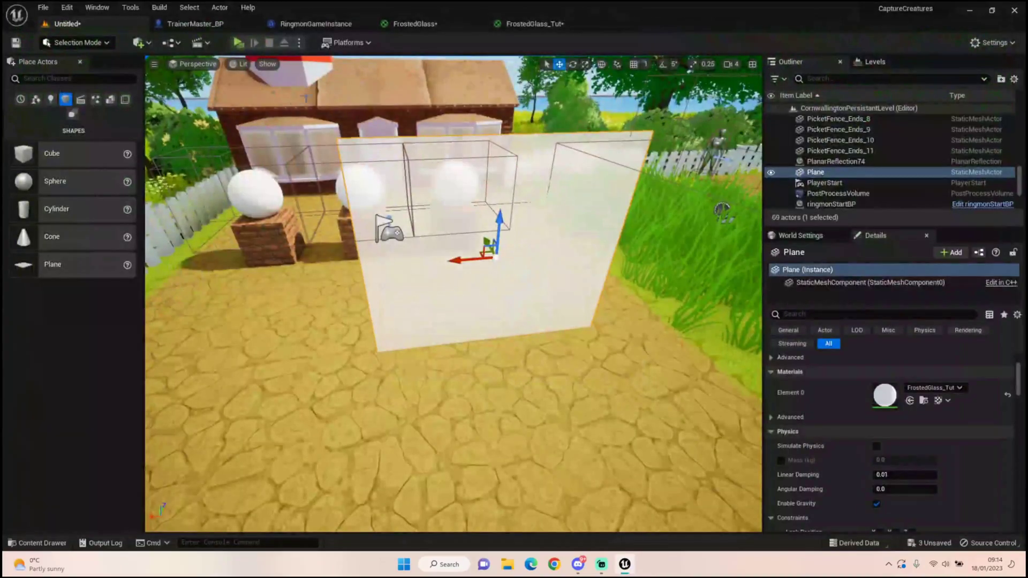
Disconnect the light grey constant from Base Color in the FrostedGlass_Tut material graph and apply the change
left_click(55, 551)
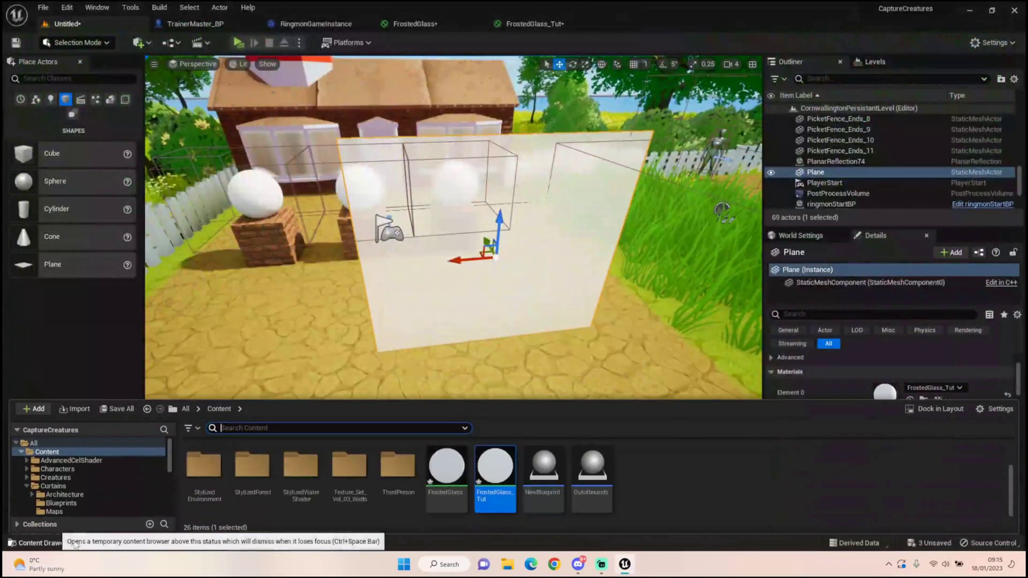
left_click(527, 23)
left_click_drag(681, 203, 678, 202)
left_click(651, 100)
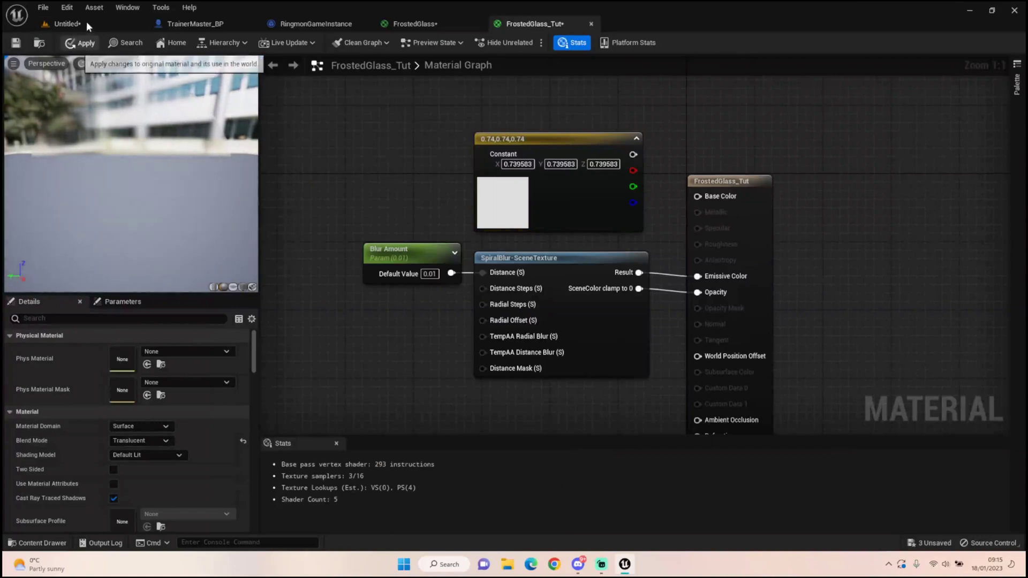
left_click(83, 42)
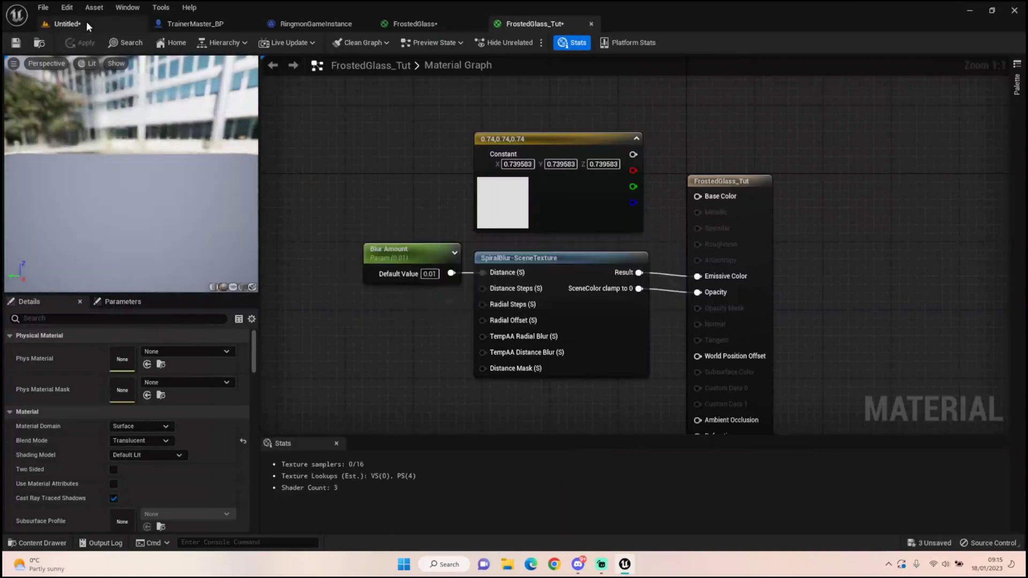
Preview the level again, walking the character behind the panel to check the blur without base colour, and select the plane after exiting
left_click(85, 21)
left_click(238, 43)
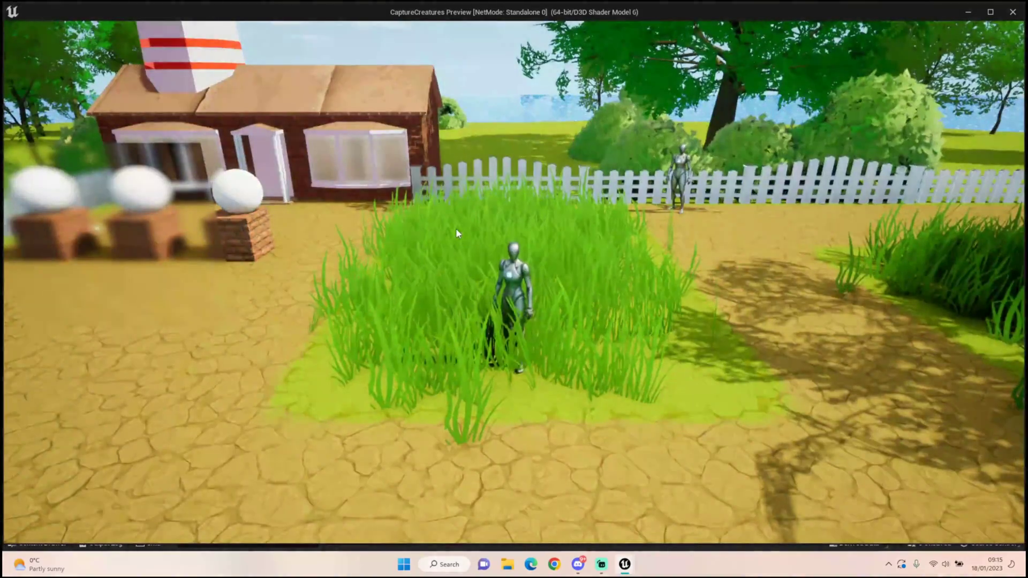
left_click(457, 233)
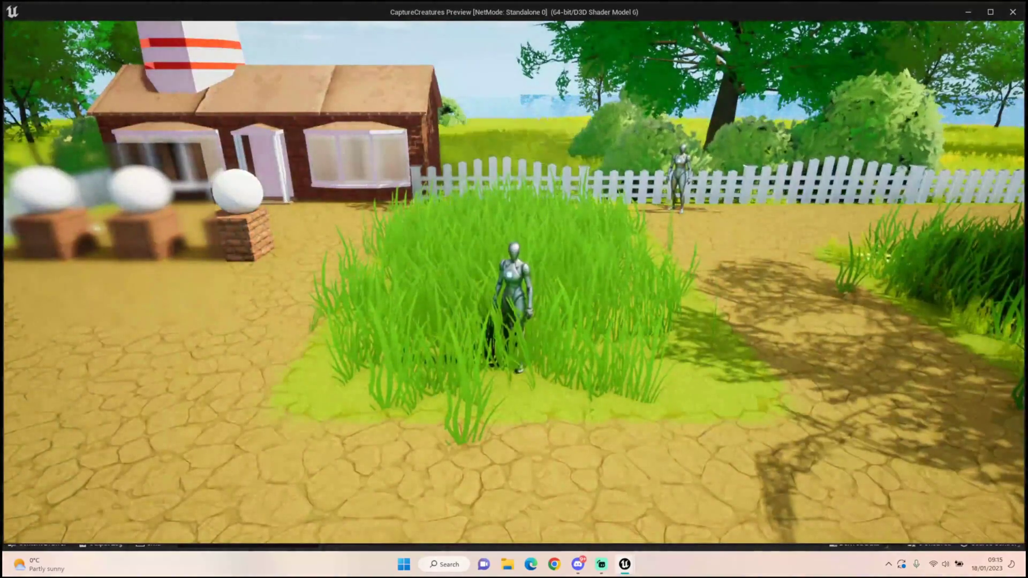
key("a")
key("w")
key("s")
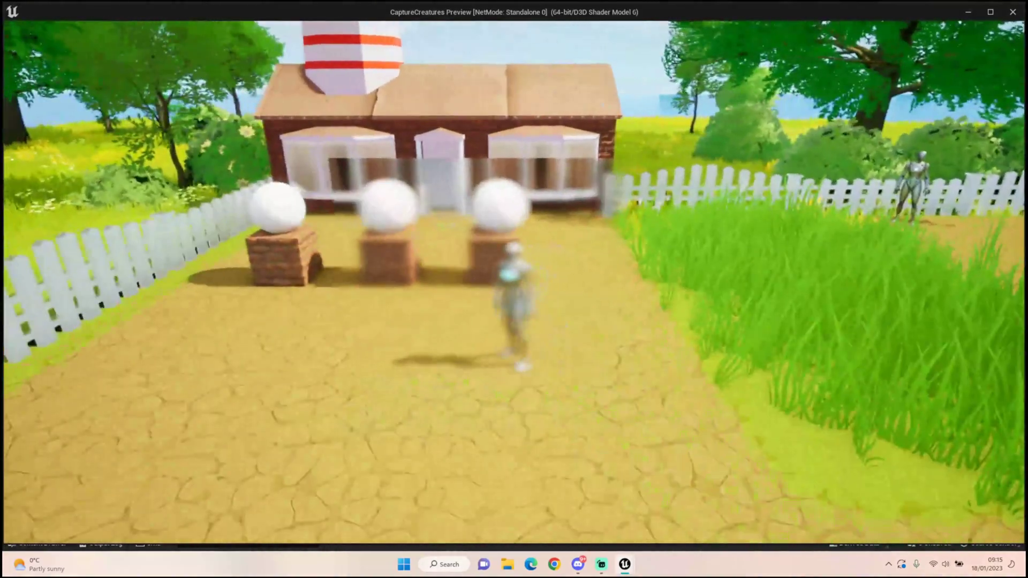
key("w")
key("s")
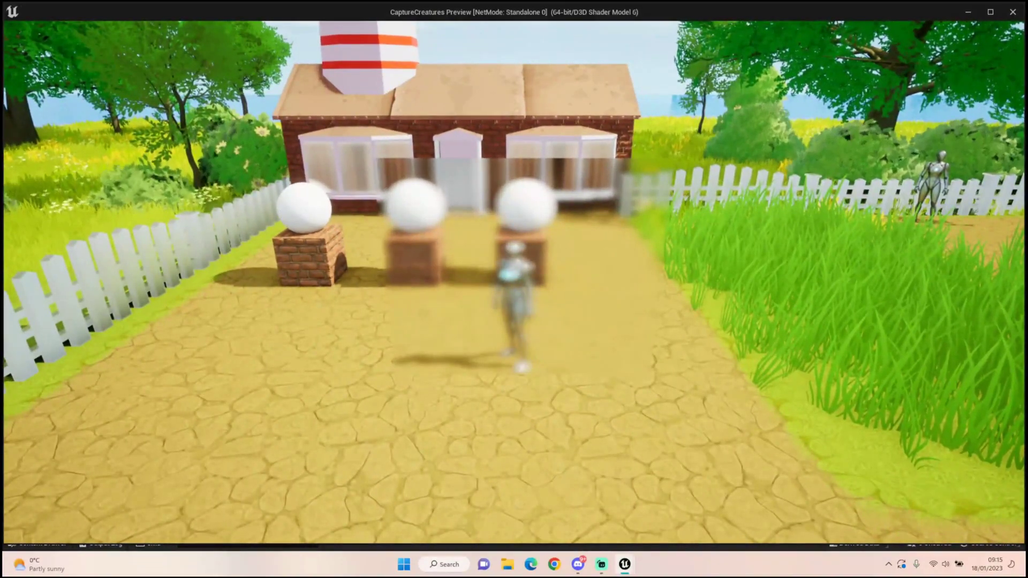
key("w")
key("a")
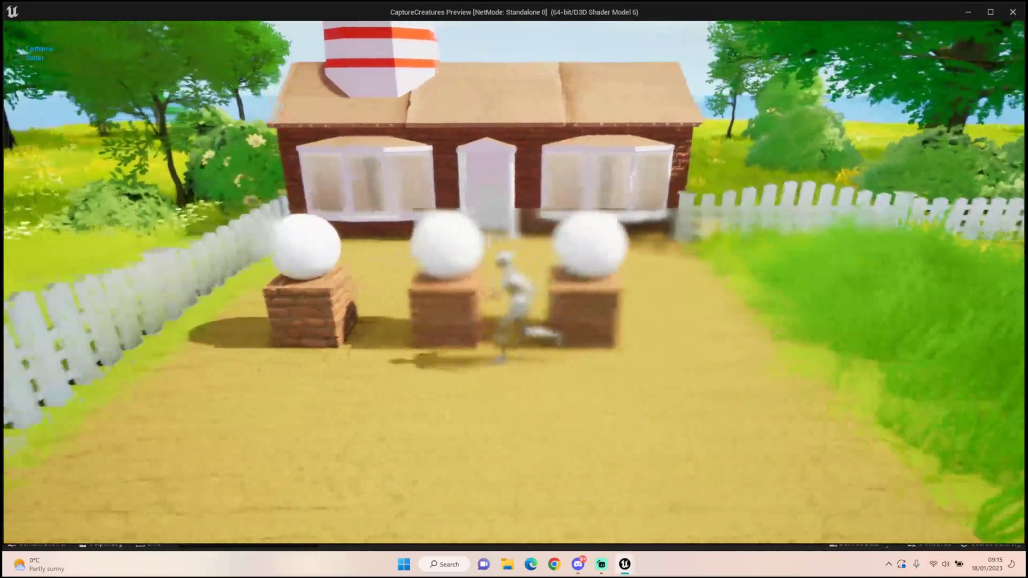
key("s")
key("Escape")
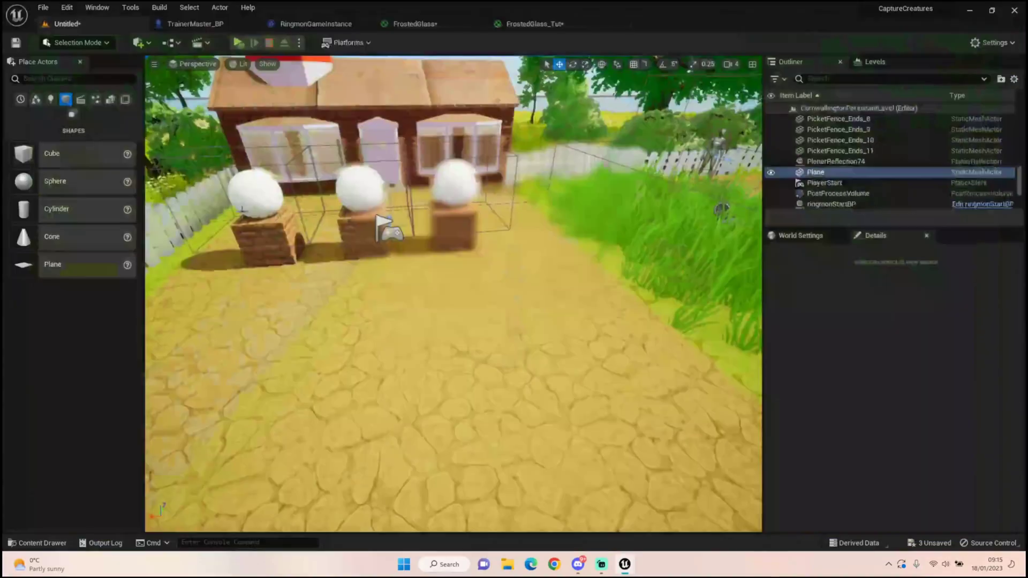
left_click(385, 287)
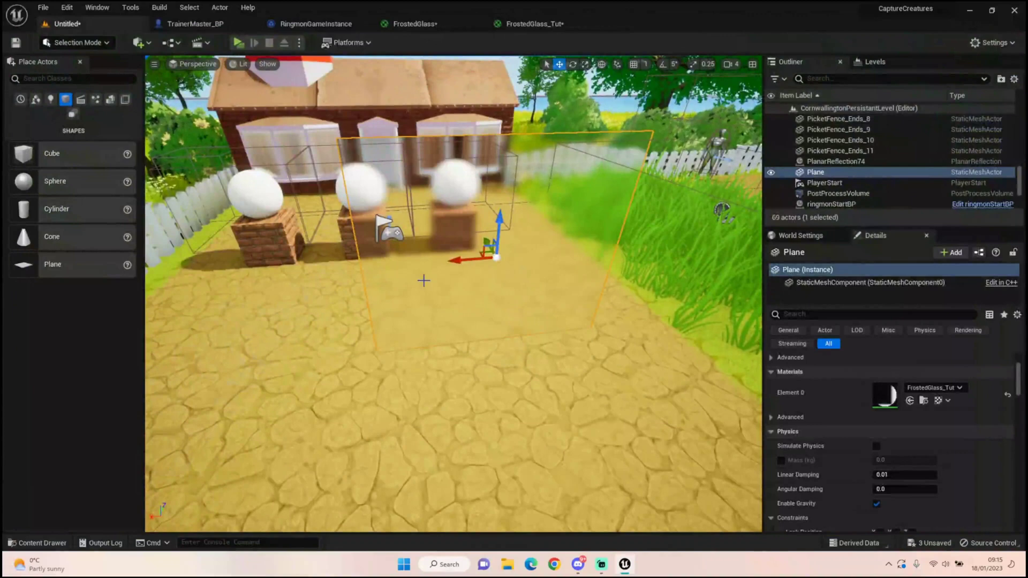